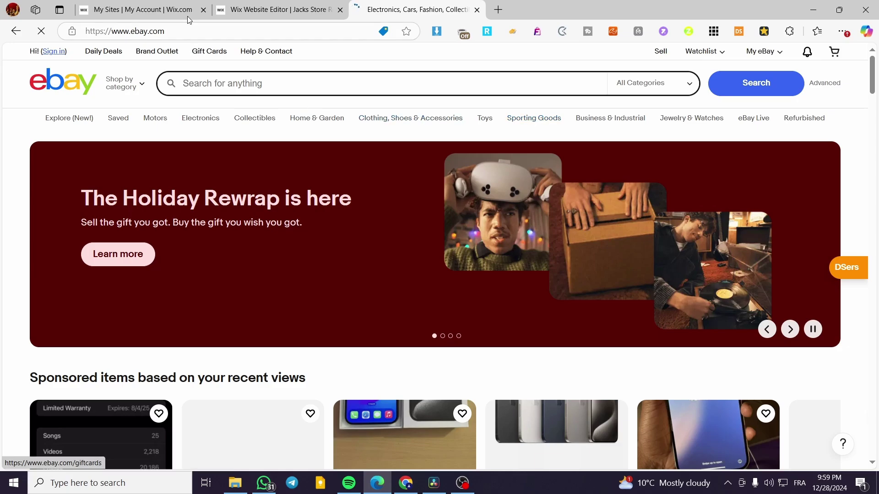
pyautogui.click(274, 9)
pyautogui.click(385, 6)
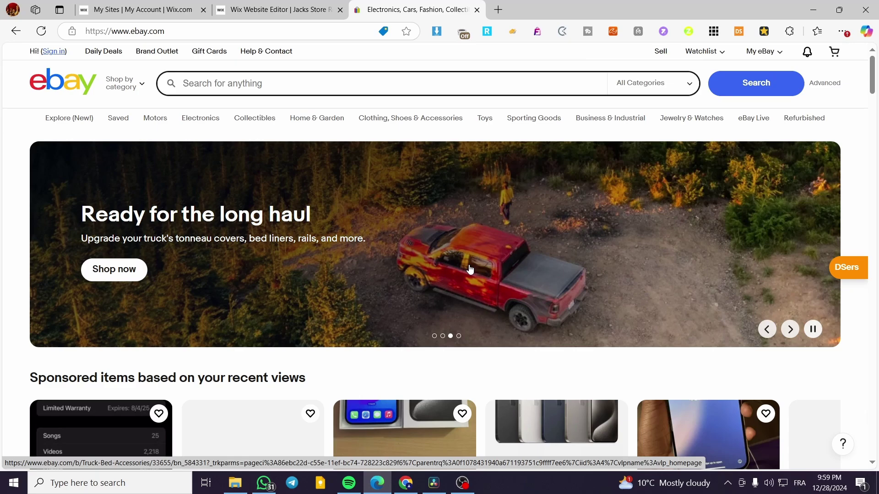
pyautogui.click(300, 8)
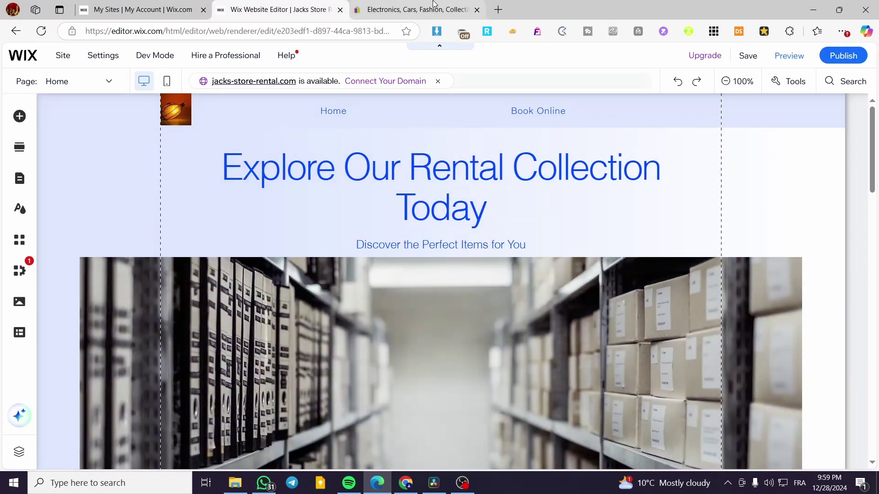
pyautogui.moveTo(434, 4)
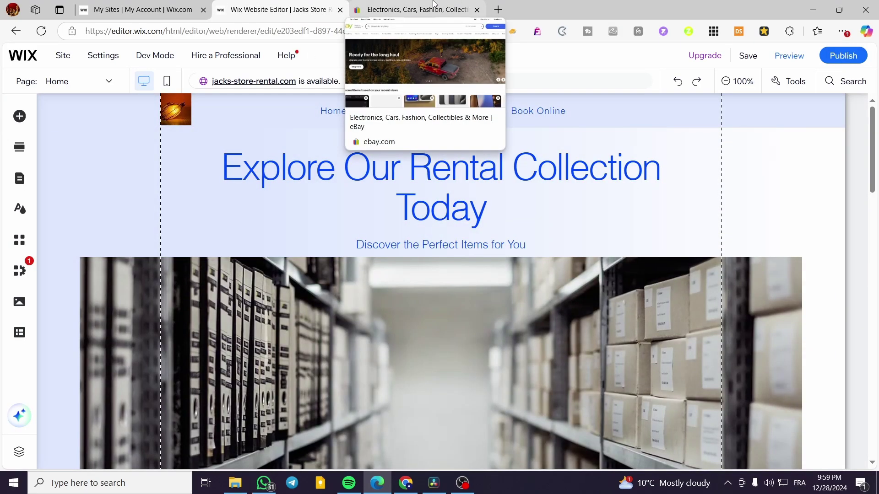
pyautogui.click(434, 6)
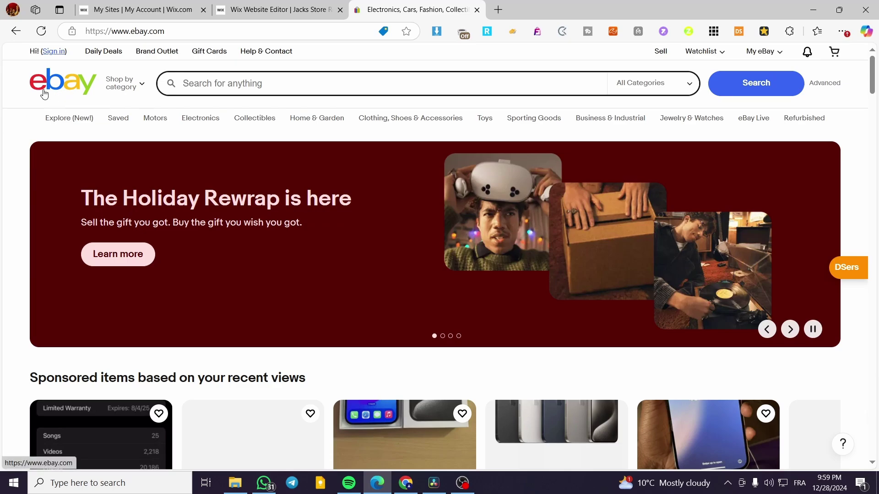
pyautogui.click(275, 9)
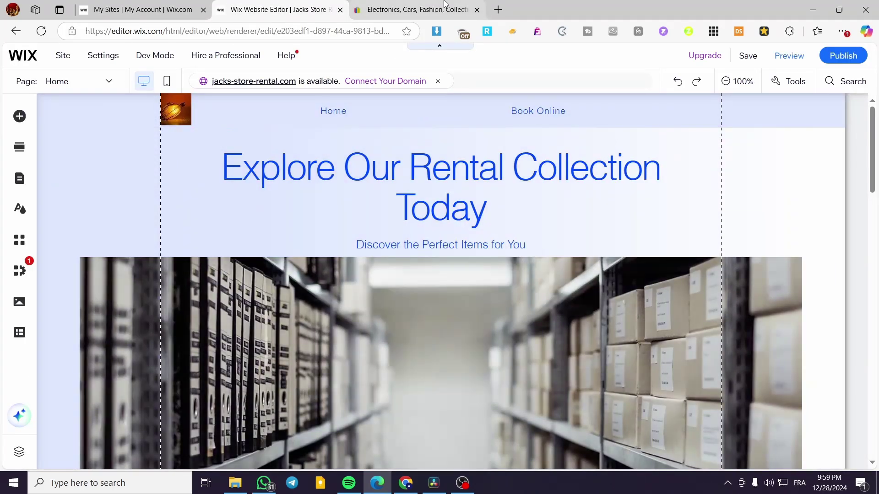
pyautogui.click(412, 9)
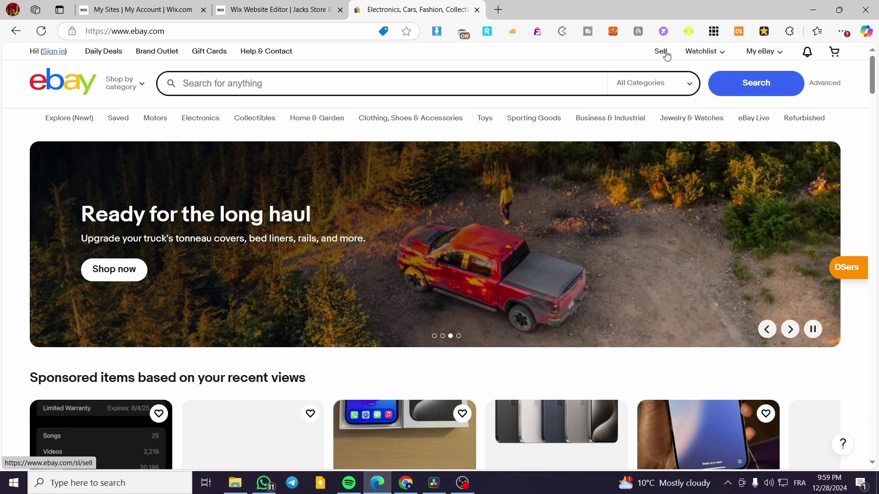
# Step: Open eBay's selling page and start a new item listing to view the listing form
pyautogui.click(661, 51)
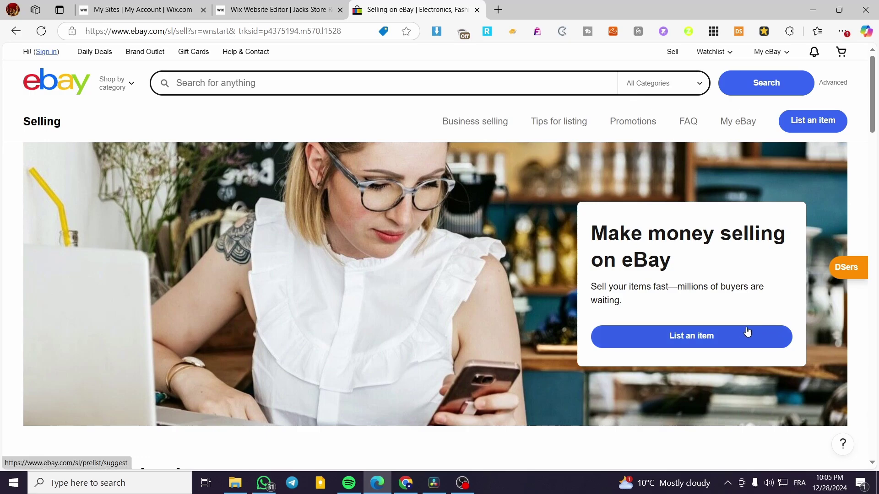
pyautogui.click(661, 342)
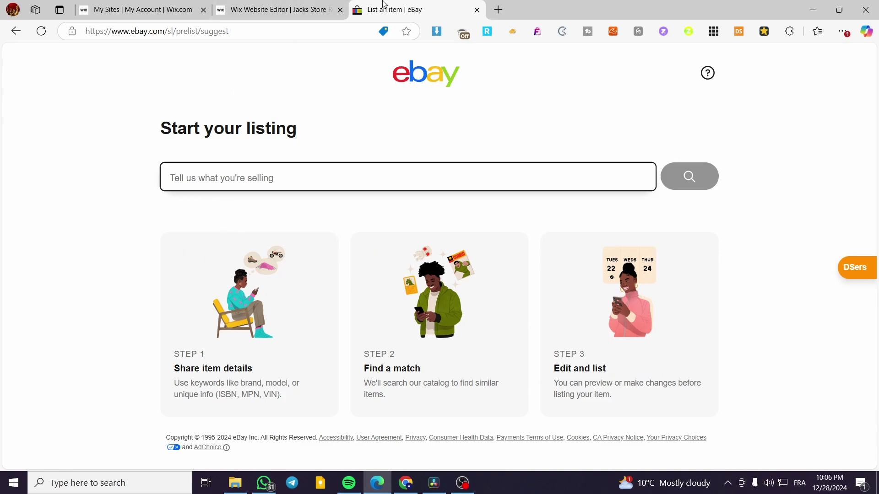
# Step: Switch to the Wix sites overview and open the dashboard of the Jacks Store Rental site
pyautogui.click(302, 3)
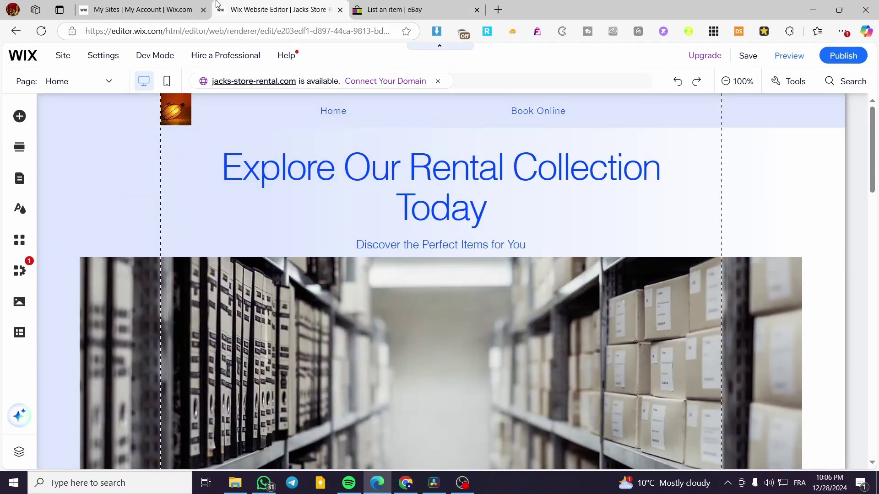
pyautogui.click(208, 11)
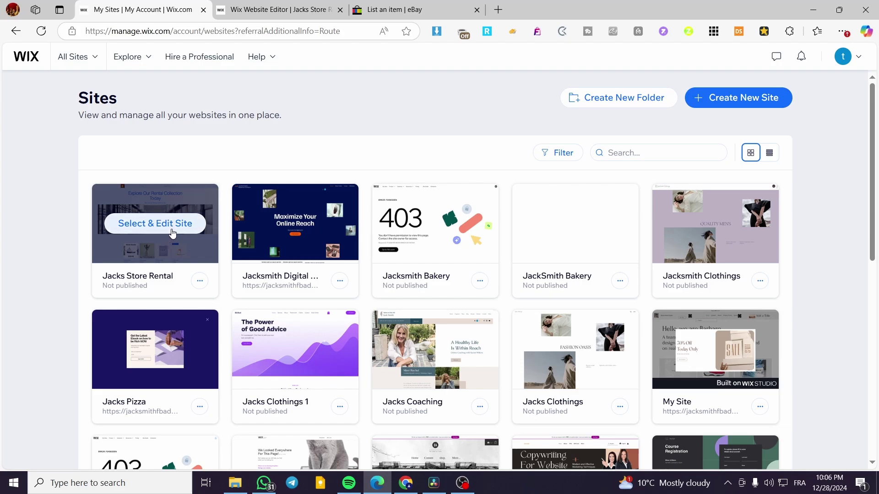
pyautogui.scroll(-3, 256, 341)
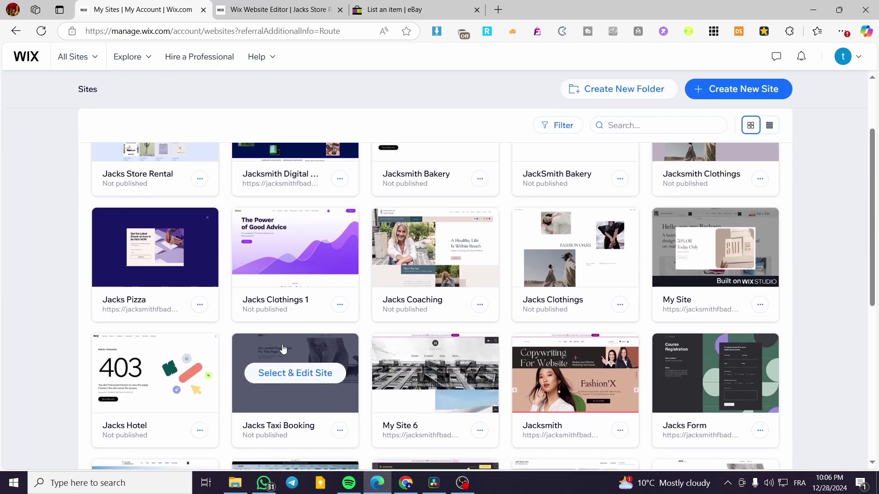
pyautogui.scroll(3, 284, 349)
pyautogui.click(156, 215)
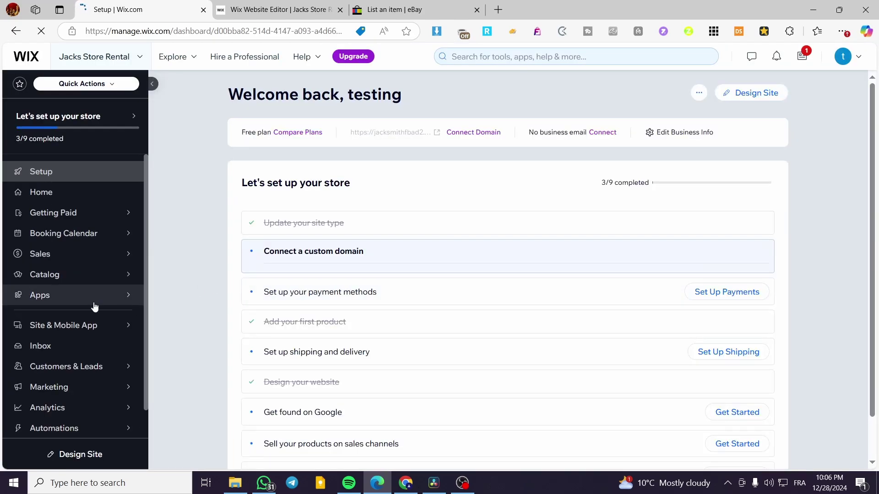
# Step: Search the App Market for "wix stores", check the Wix Stores app page, and return to the site's setup page
pyautogui.moveTo(94, 280)
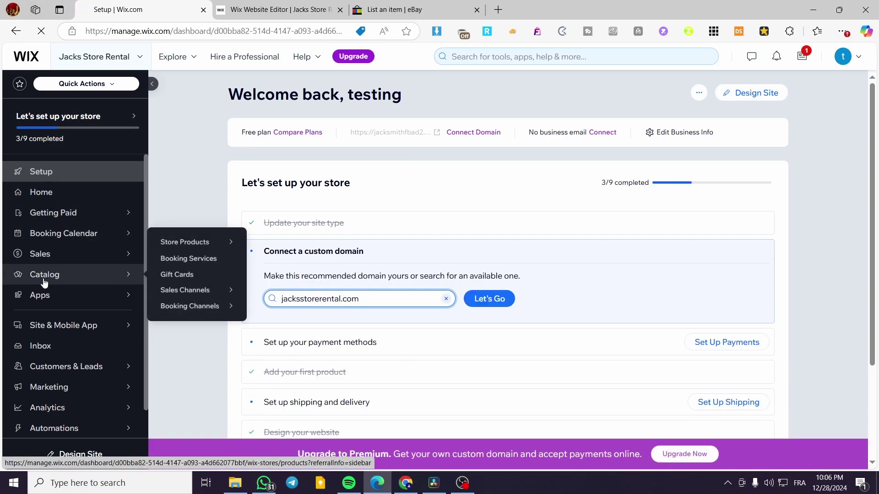
pyautogui.moveTo(156, 249)
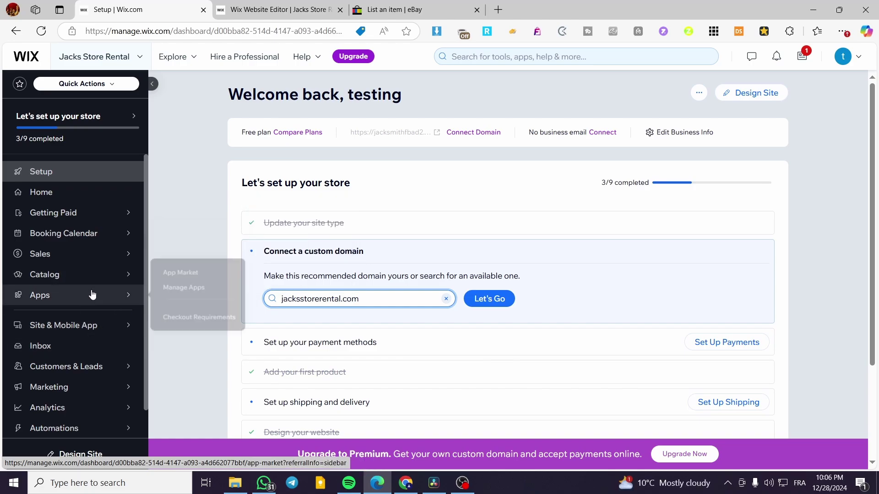
pyautogui.click(171, 271)
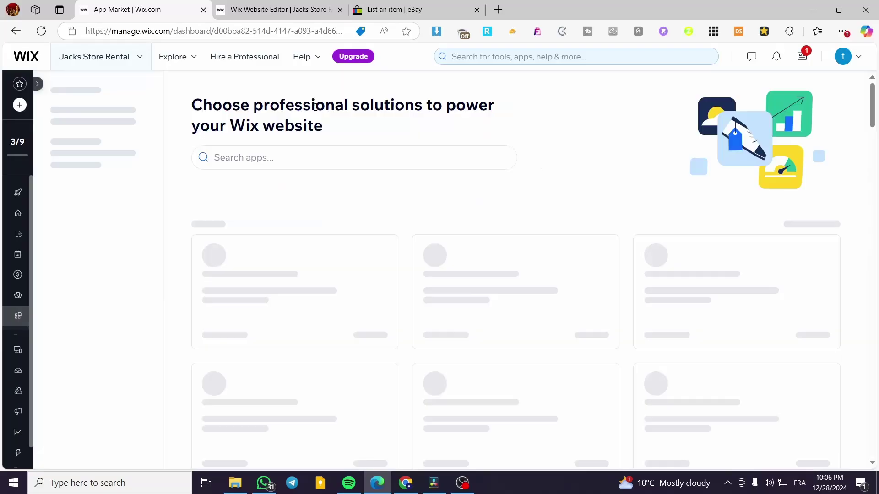
pyautogui.click(278, 163)
pyautogui.write('wi')
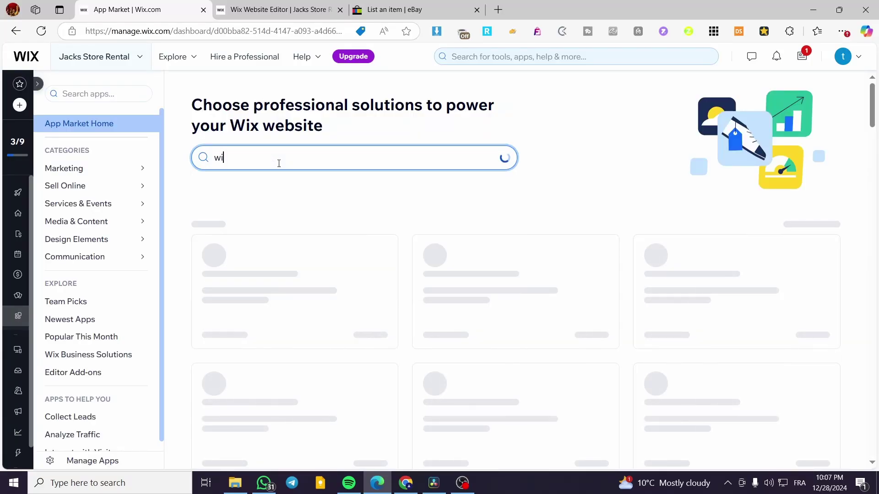
pyautogui.write('xstores')
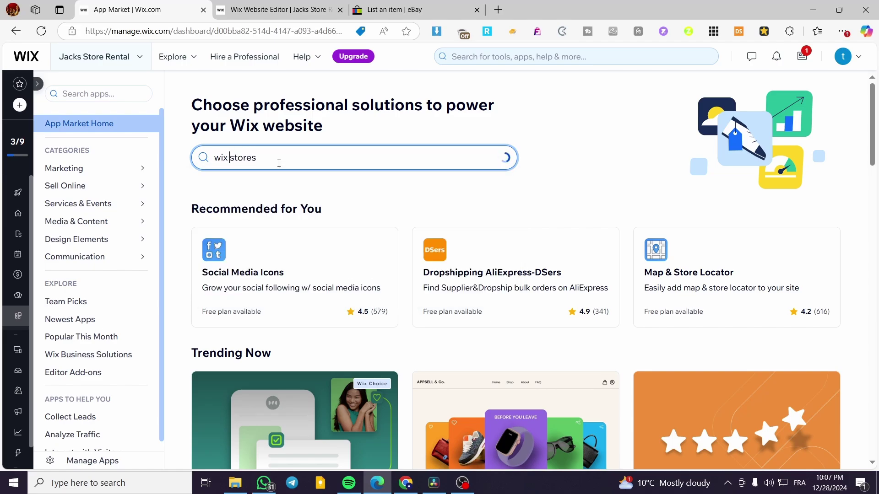
pyautogui.press('Return')
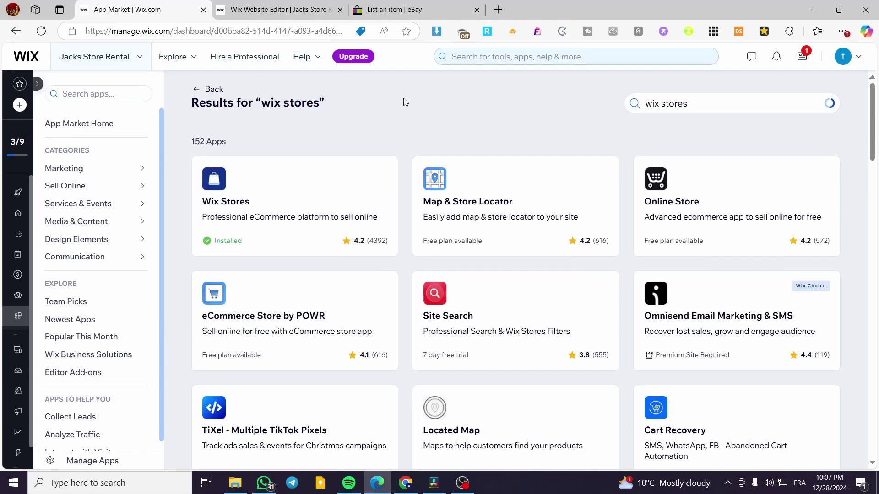
pyautogui.click(304, 206)
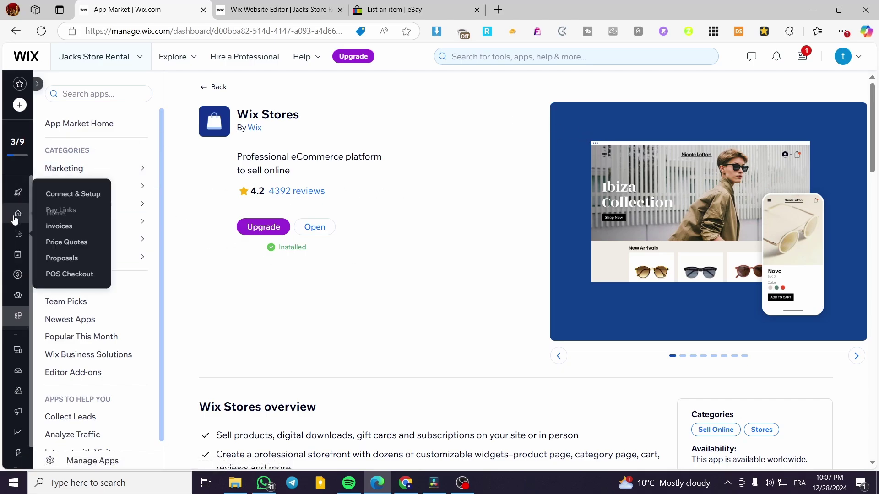
pyautogui.click(22, 193)
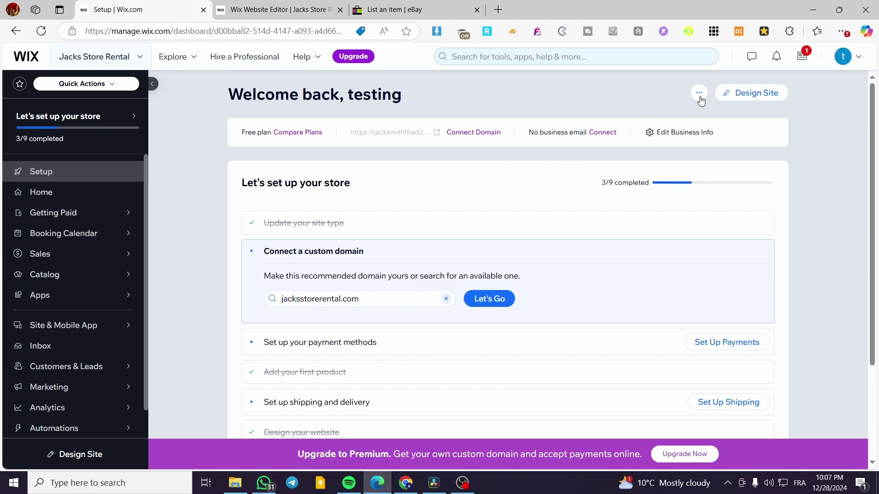
# Step: In the Wix site editor, search the App Market for "ebay" and open the eBay Store app by Mindbulbs
pyautogui.click(256, 4)
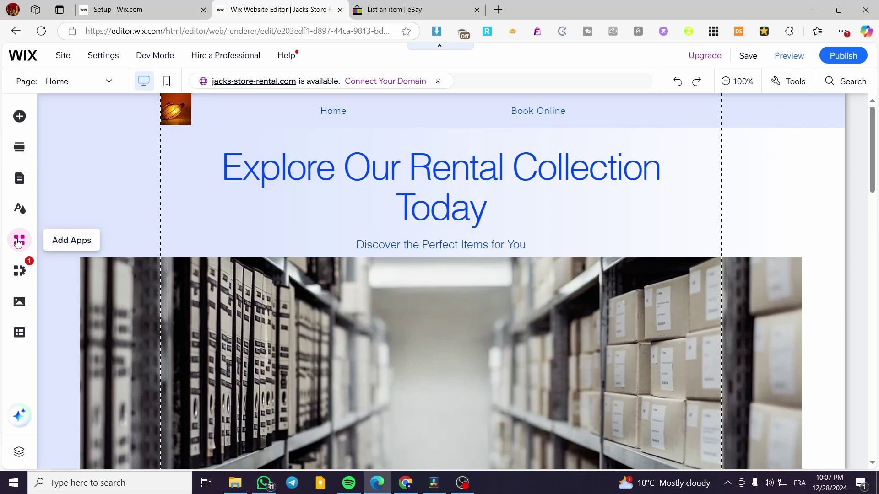
pyautogui.click(19, 241)
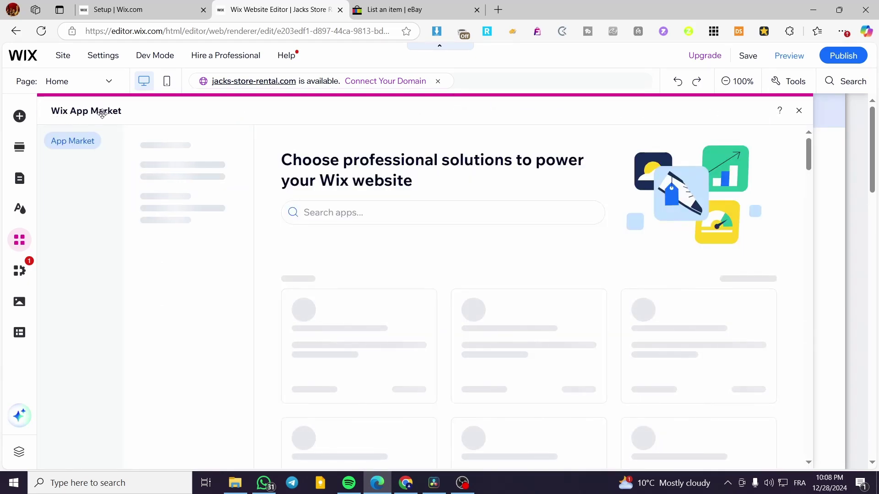
pyautogui.click(378, 212)
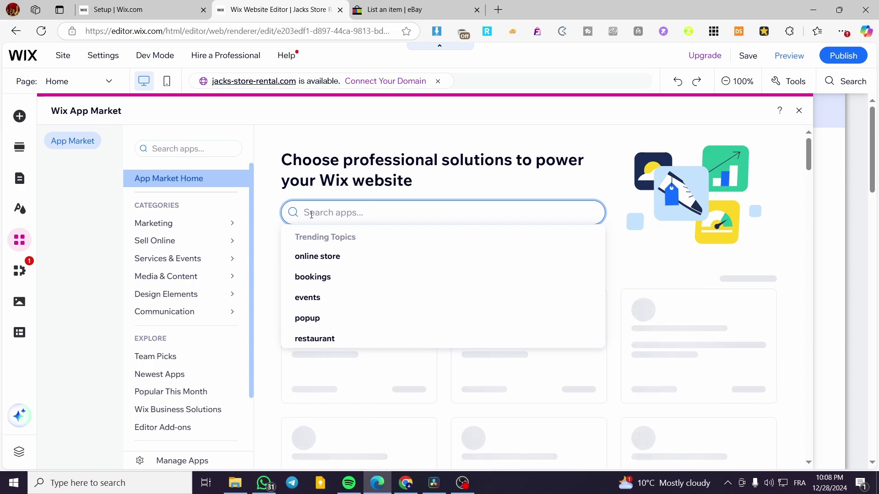
pyautogui.write('ebay')
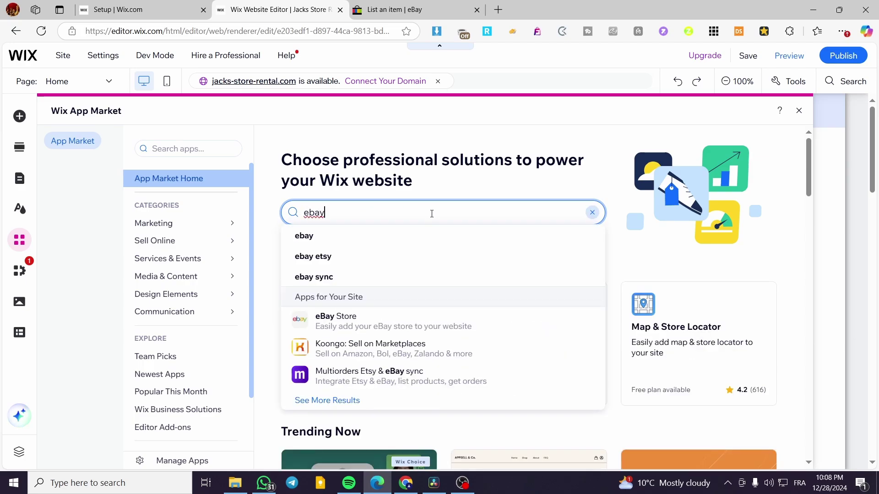
pyautogui.press('Return')
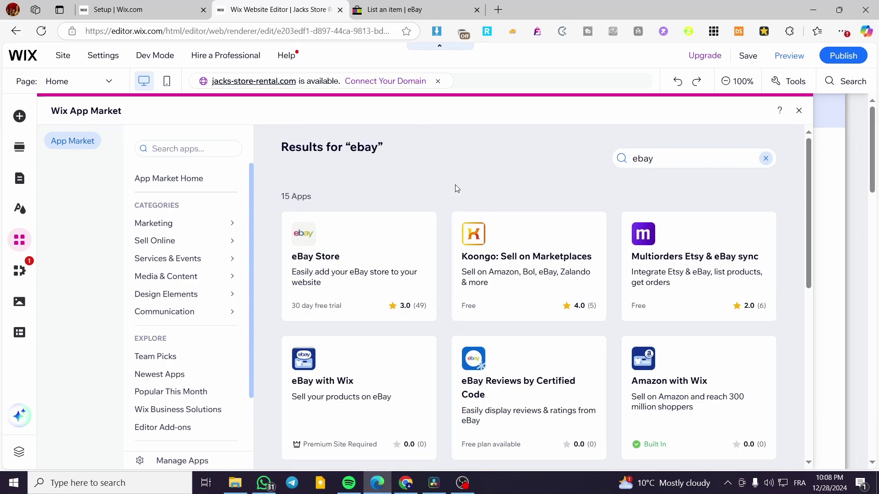
pyautogui.click(339, 258)
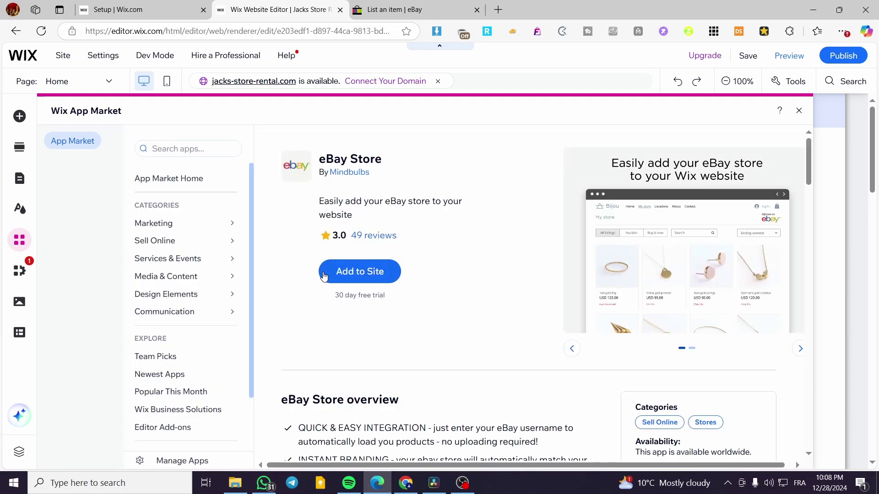
# Step: Examine the eBay Store app's preview images and its feature overview
pyautogui.scroll(-3, 555, 277)
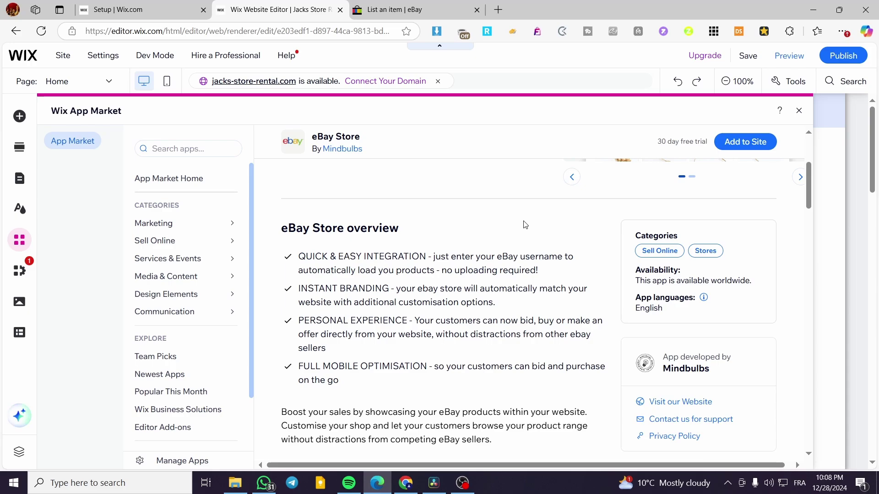
pyautogui.scroll(4, 525, 224)
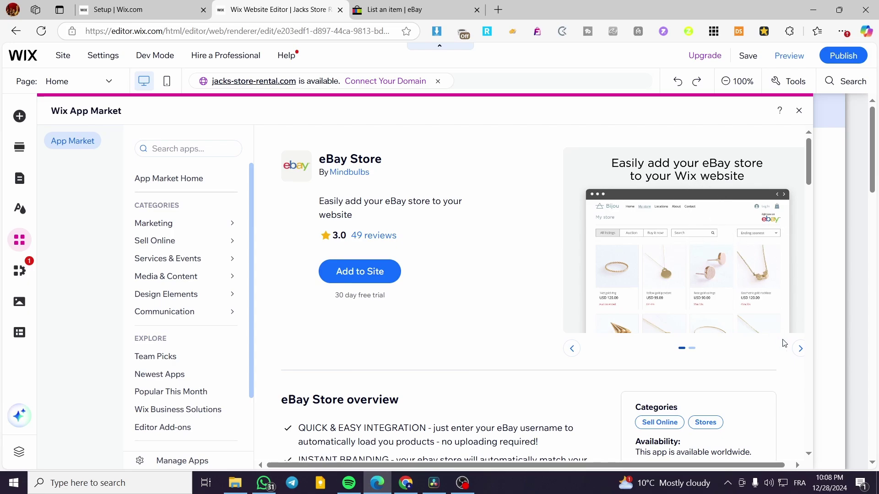
pyautogui.click(800, 349)
pyautogui.click(572, 349)
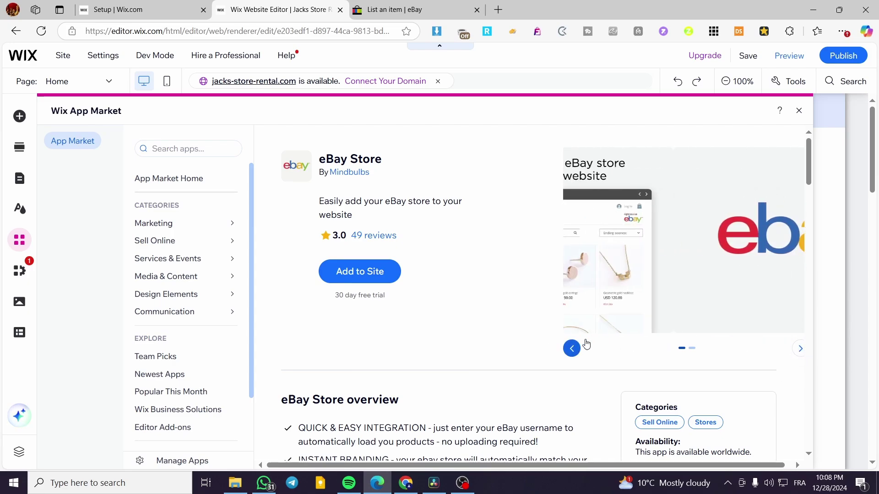
pyautogui.scroll(-5, 514, 290)
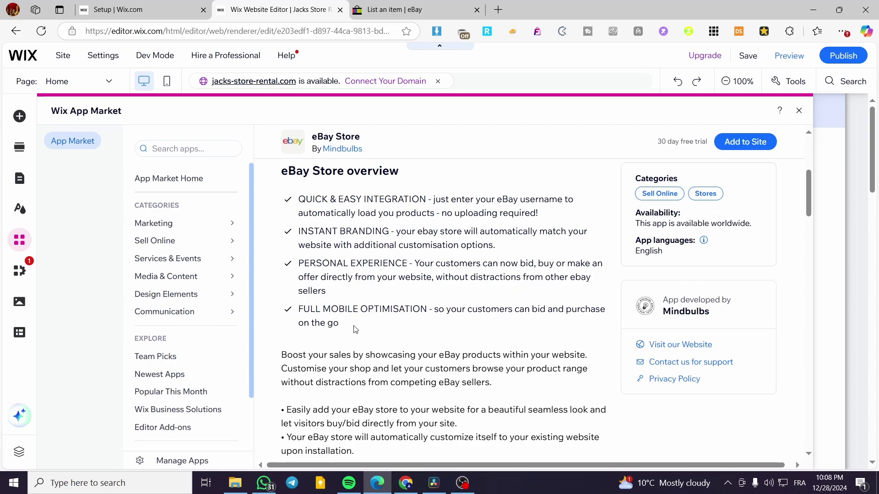
pyautogui.scroll(3, 355, 328)
pyautogui.scroll(-3, 346, 348)
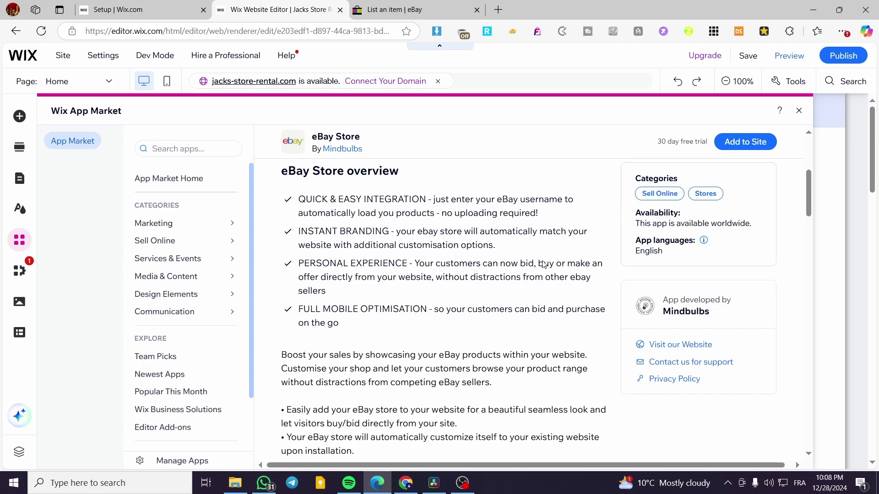
# Step: Add the eBay Store app to the site and agree to its access to basic site info
pyautogui.scroll(3, 412, 257)
pyautogui.click(376, 224)
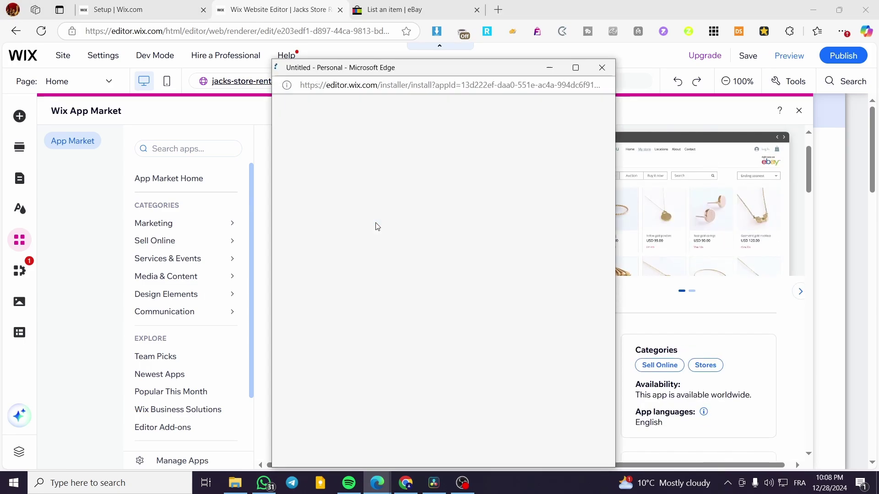
pyautogui.click(566, 385)
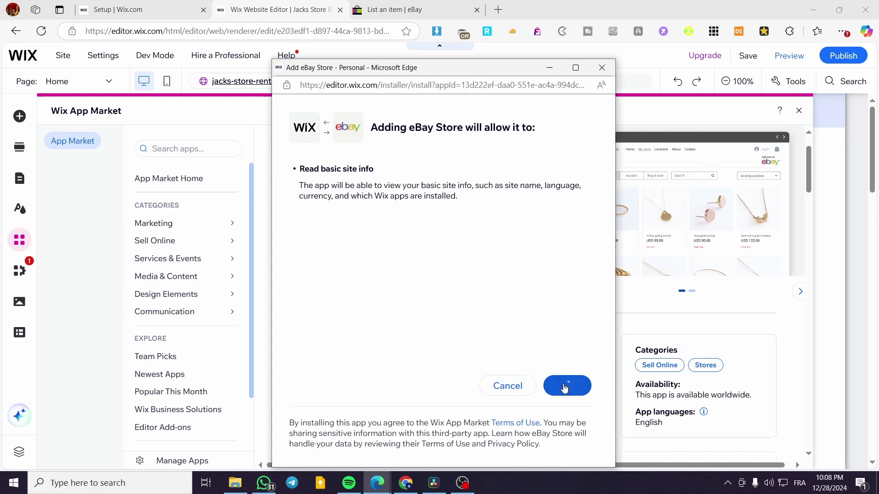
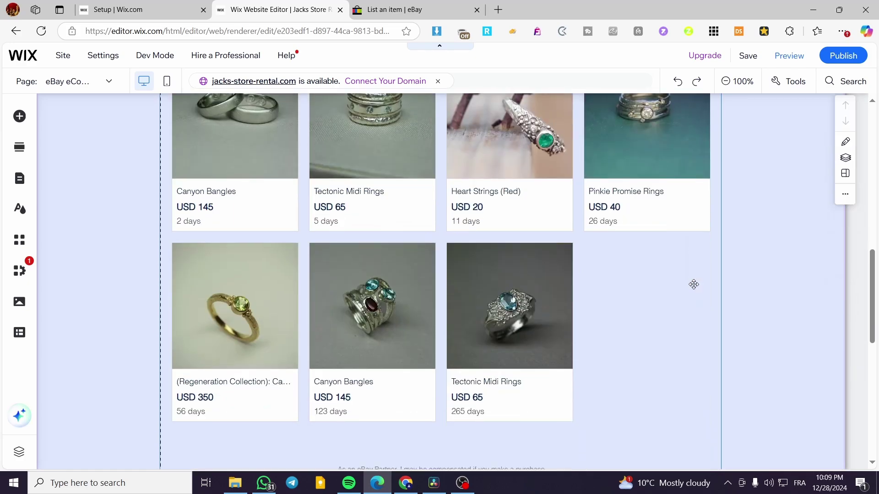
pyautogui.scroll(13, 656, 296)
pyautogui.scroll(3, 346, 223)
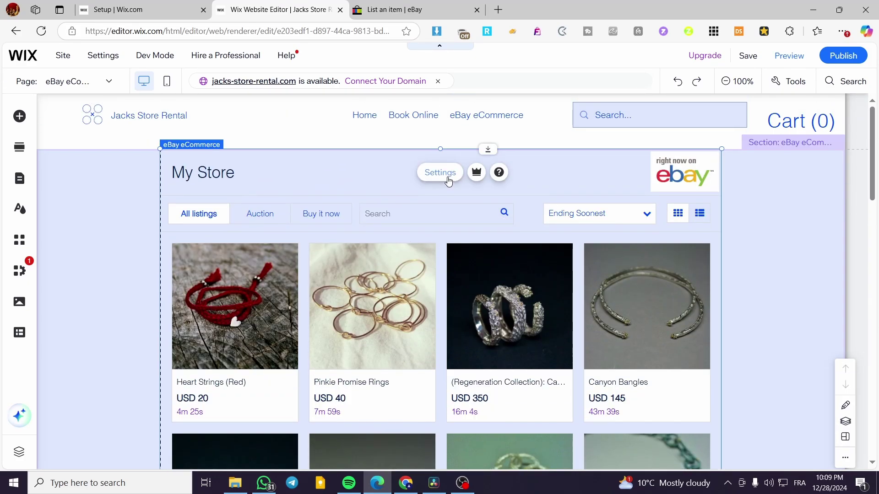
# Step: Open the settings of the eBay eCommerce store section and look through its layout options
pyautogui.click(440, 172)
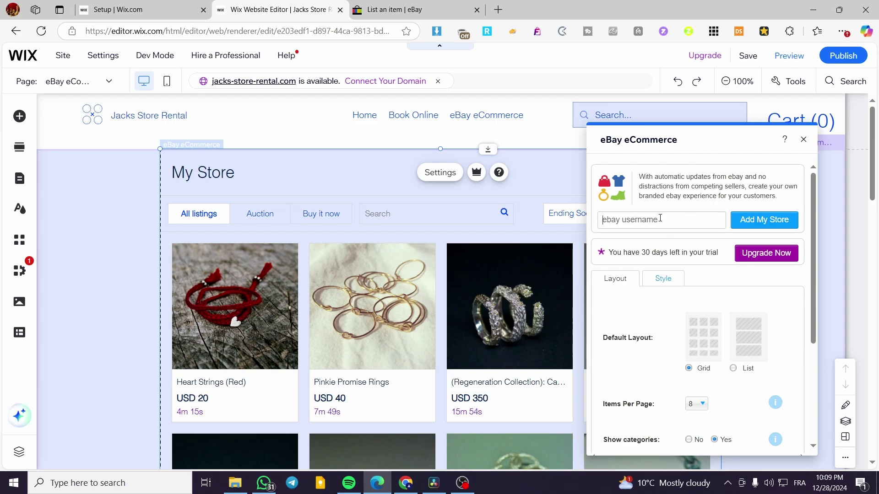
pyautogui.scroll(-4, 700, 412)
pyautogui.scroll(3, 673, 374)
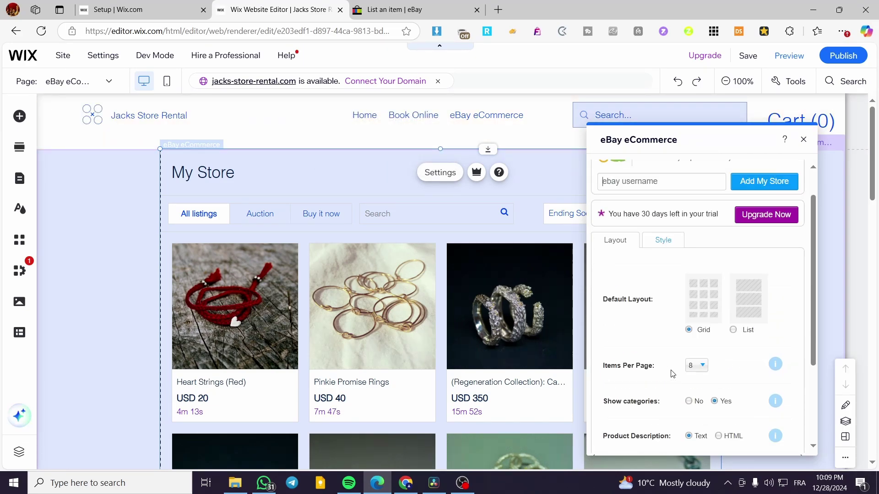
pyautogui.scroll(1, 672, 374)
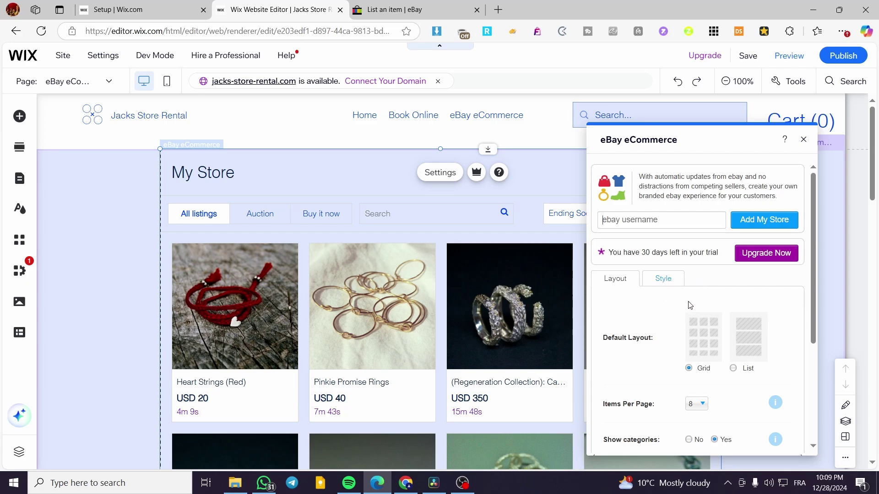
pyautogui.scroll(-1, 655, 295)
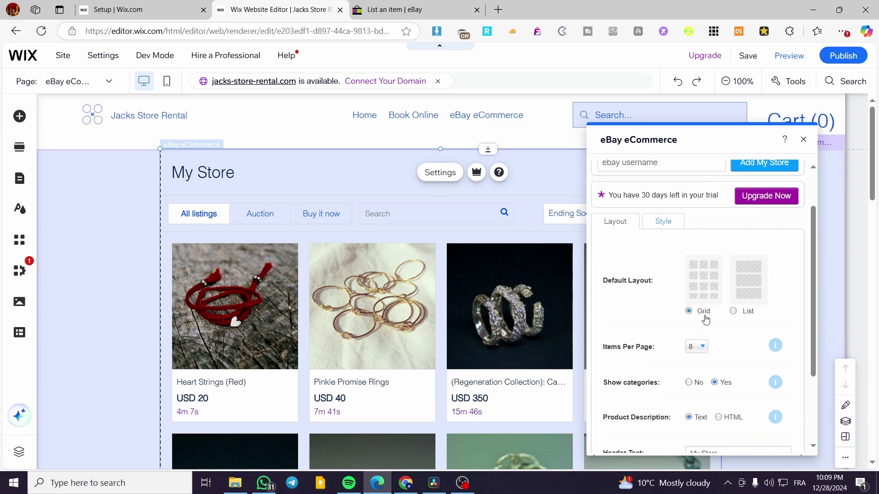
# Step: Try the List default layout for the store and switch back to Grid
pyautogui.click(758, 300)
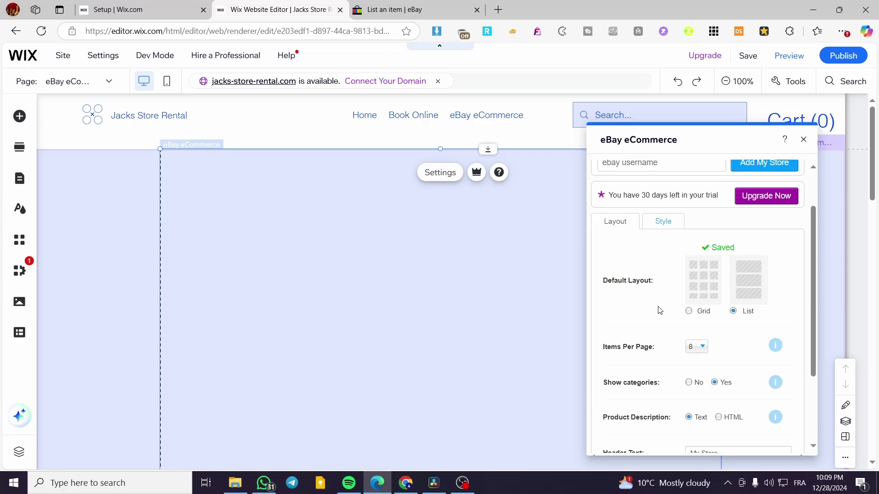
pyautogui.click(710, 295)
pyautogui.scroll(-2, 710, 314)
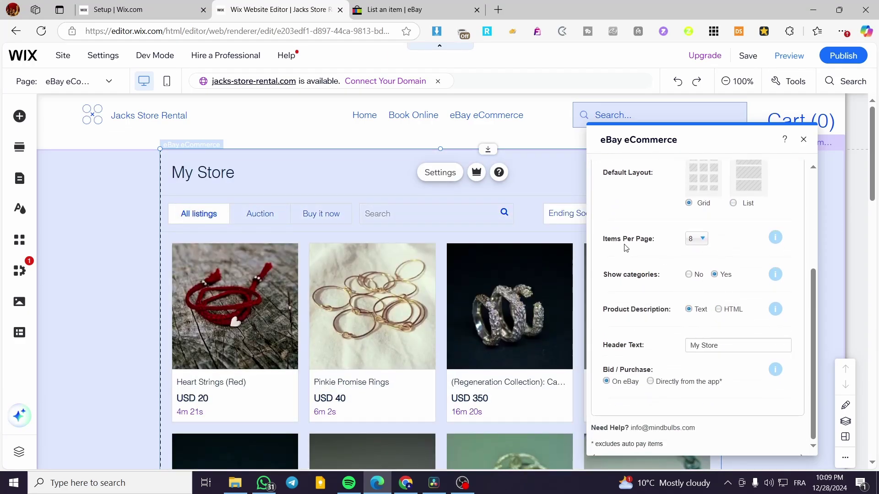
pyautogui.scroll(-4, 696, 284)
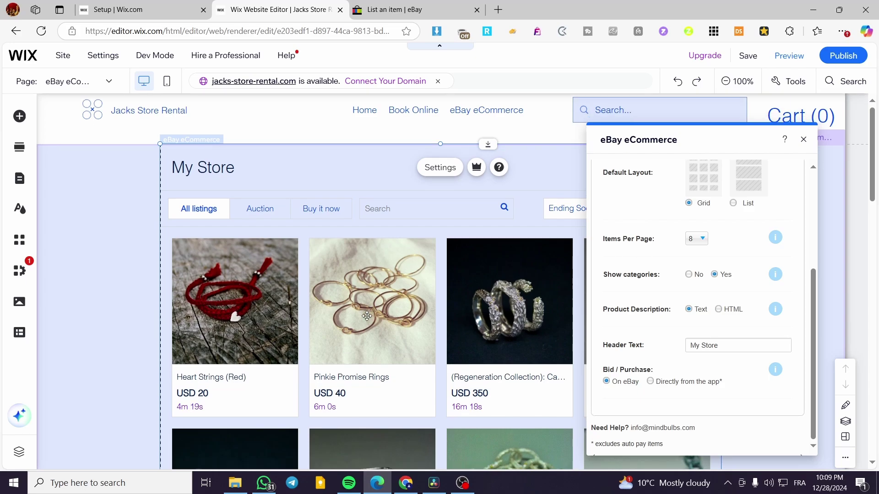
pyautogui.scroll(3, 682, 320)
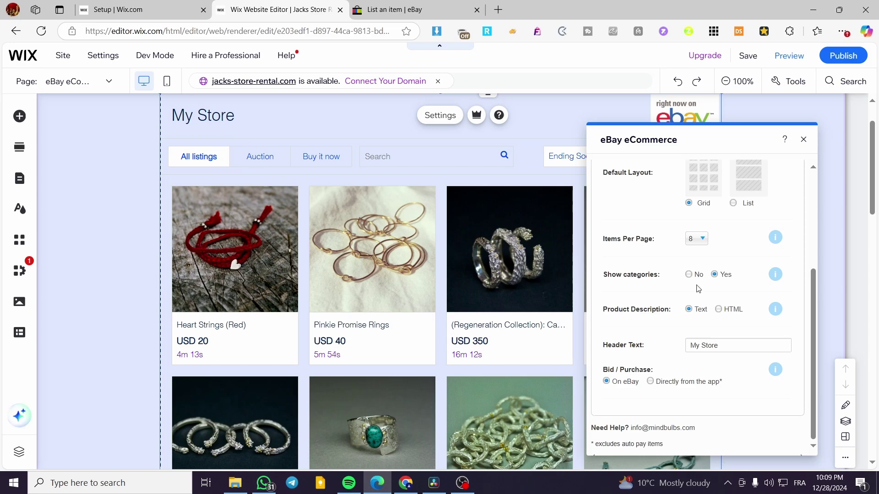
# Step: Move the settings window aside, try hiding the store's categories, and set them to show again
pyautogui.moveTo(814, 126); pyautogui.dragTo(769, 131)
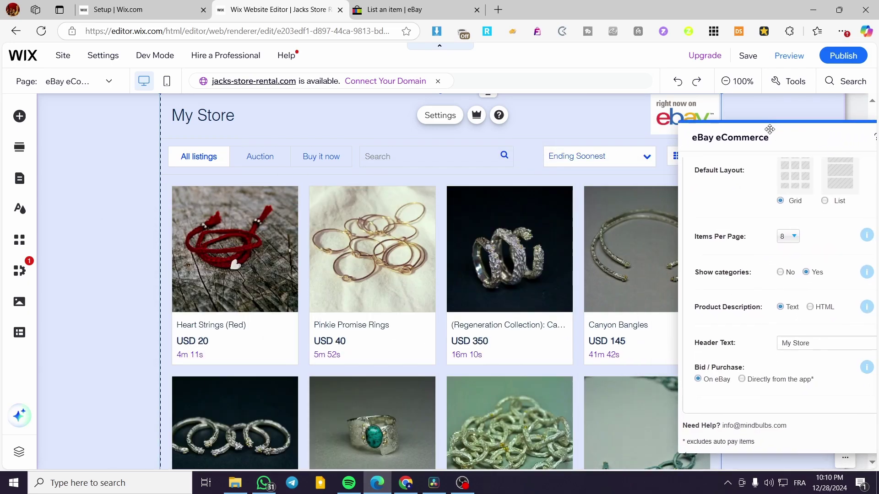
pyautogui.click(744, 268)
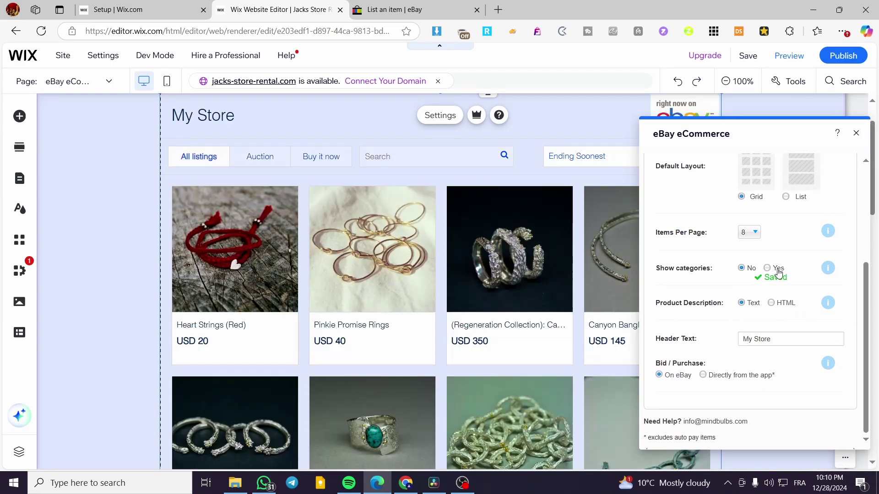
pyautogui.click(774, 269)
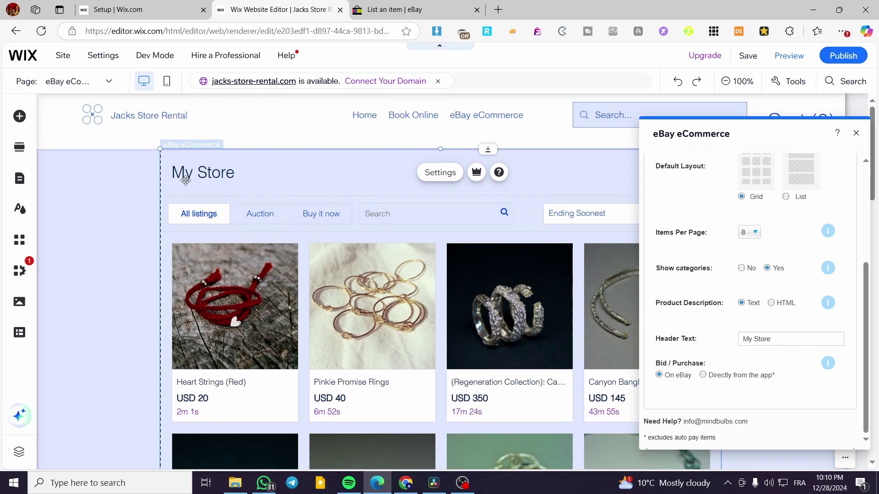
# Step: Set the store's header text to "Our Ebay Shop"
pyautogui.click(777, 340)
pyautogui.hotkey('ctrl', 'a')
pyautogui.write('Our Ebay Sh')
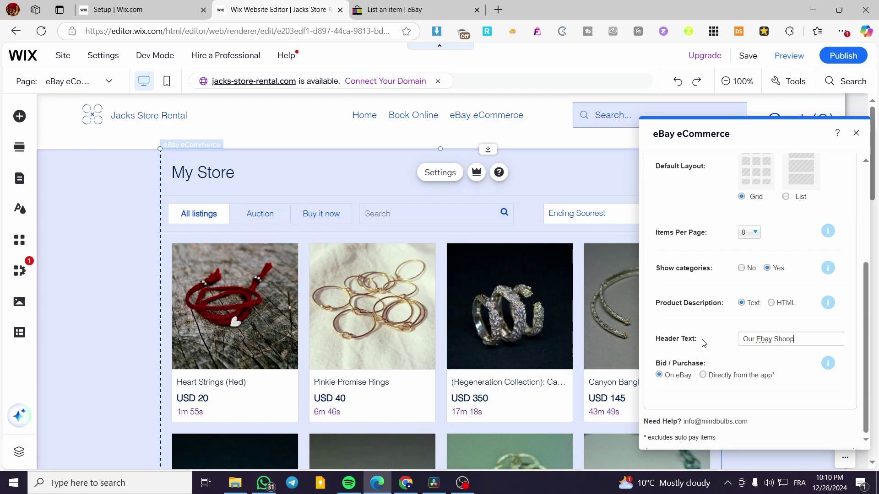
pyautogui.write('op')
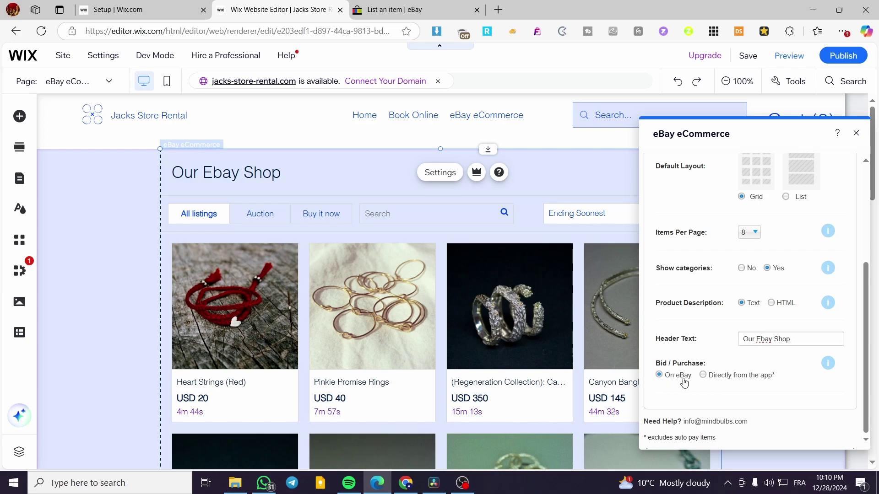
# Step: Try white as the app background color in the store's style settings
pyautogui.scroll(4, 763, 384)
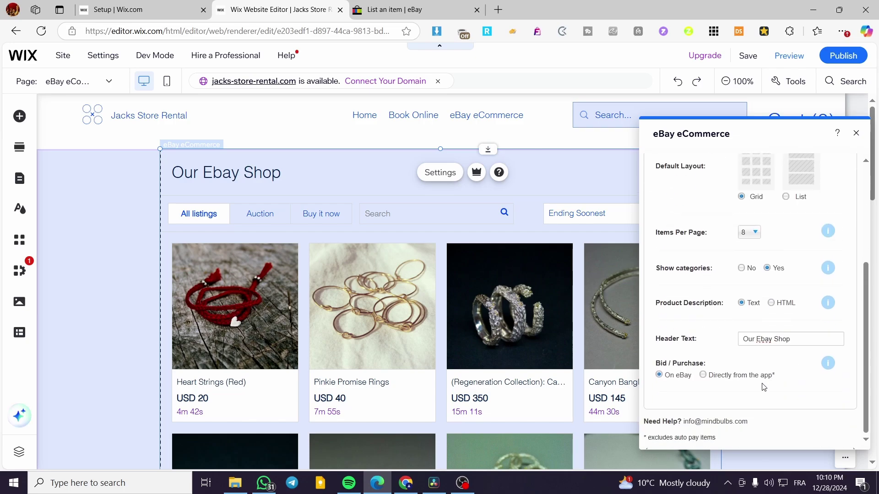
pyautogui.click(731, 281)
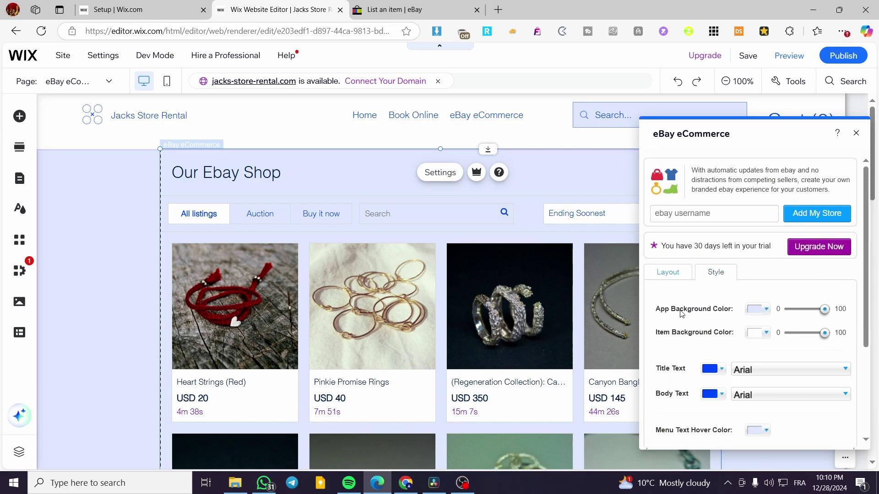
pyautogui.scroll(-2, 682, 313)
pyautogui.click(766, 252)
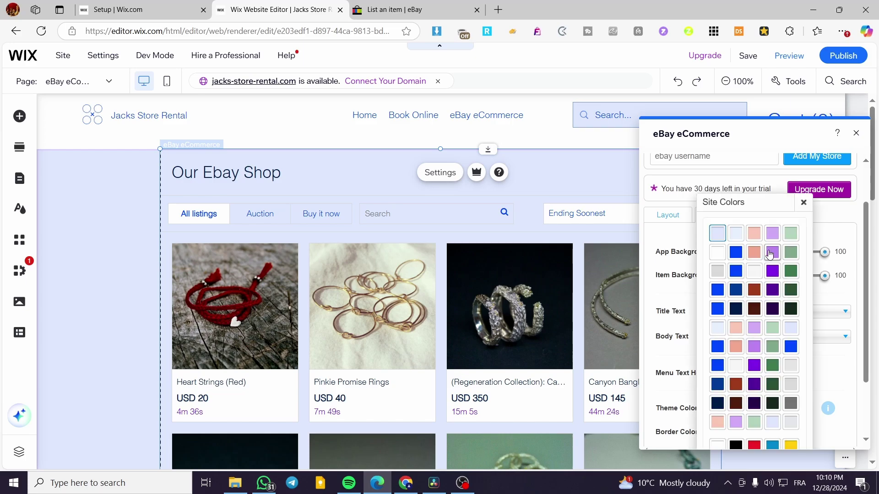
pyautogui.click(717, 252)
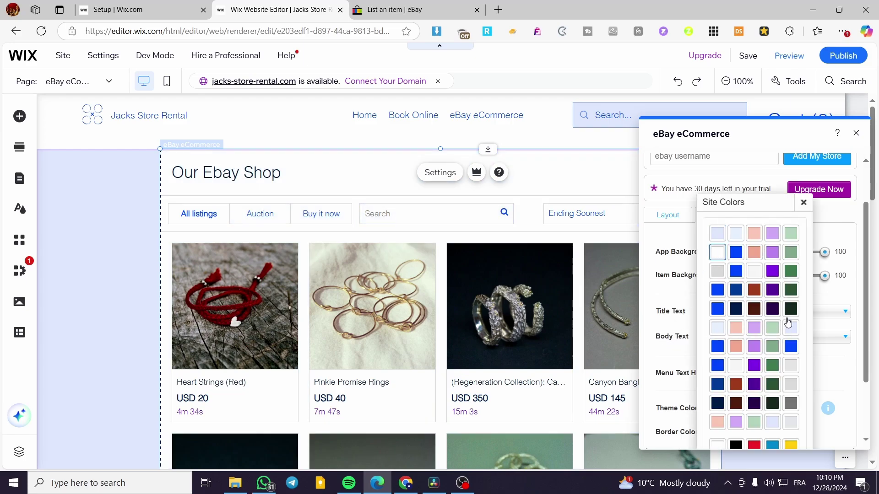
pyautogui.click(804, 202)
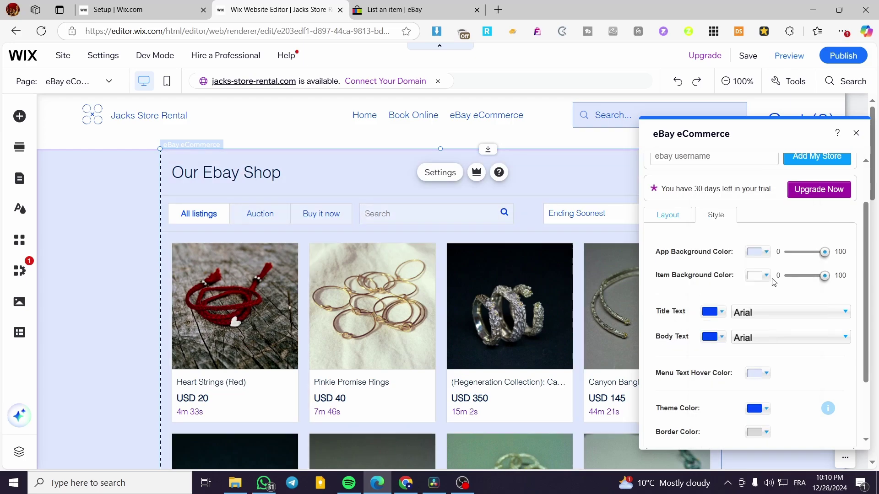
# Step: Retry the white app background, dismiss the color picker, and return the background opacity to 100
pyautogui.click(766, 252)
pyautogui.click(718, 251)
pyautogui.click(689, 259)
pyautogui.click(758, 254)
pyautogui.click(717, 254)
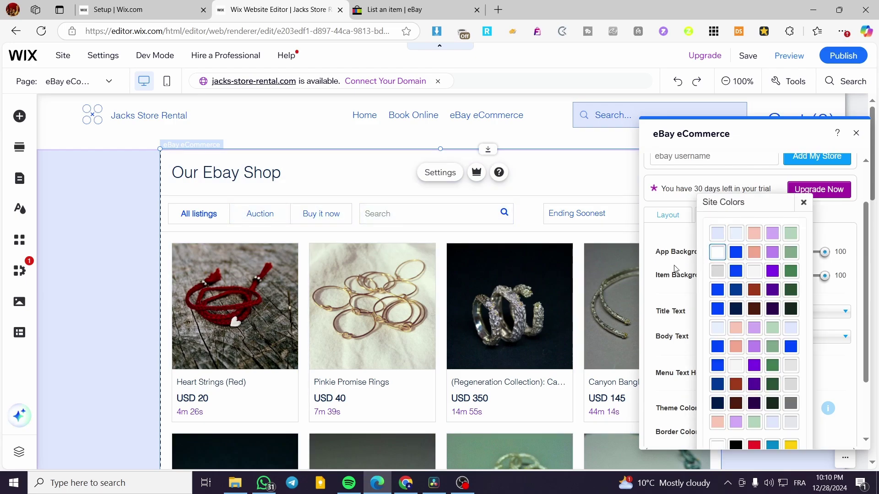
pyautogui.click(693, 261)
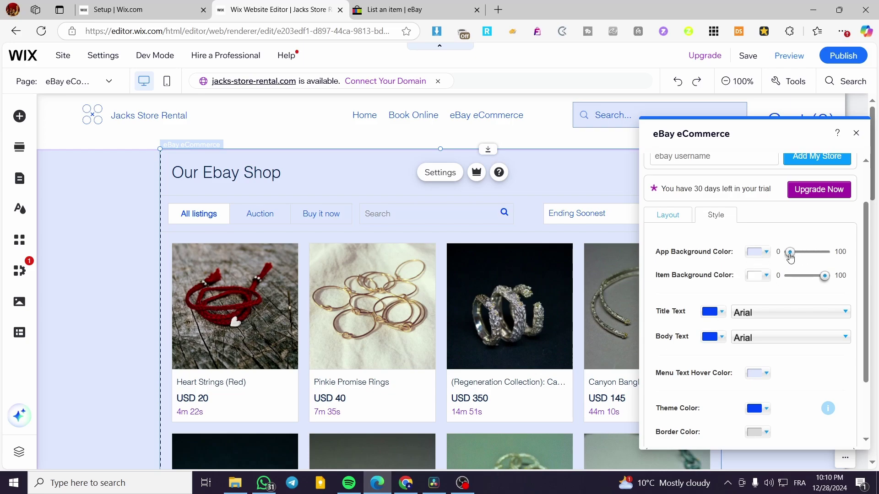
pyautogui.moveTo(791, 252); pyautogui.dragTo(825, 252)
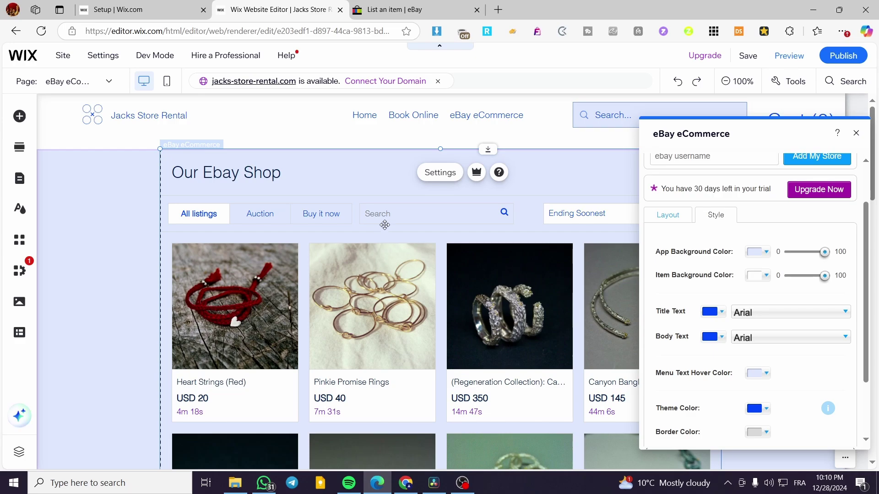
# Step: Check the menu text hover color choices and the remaining style colors, and close the store settings
pyautogui.click(767, 376)
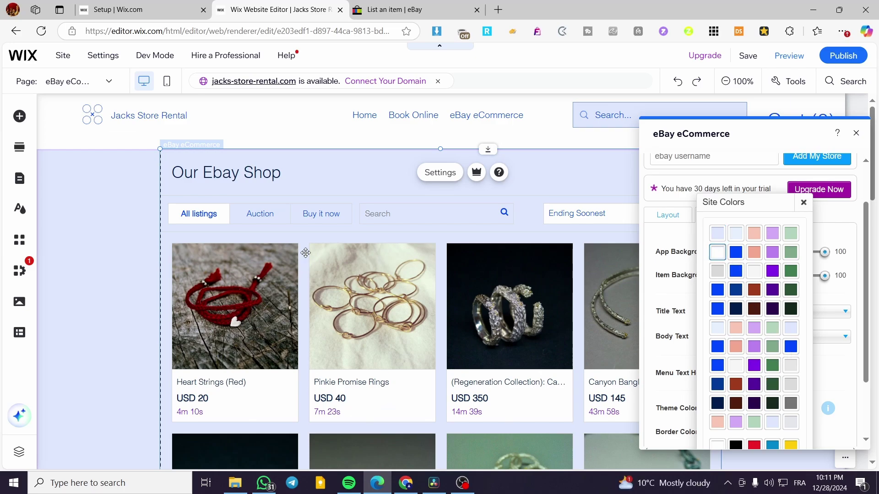
pyautogui.click(841, 369)
pyautogui.scroll(-2, 779, 384)
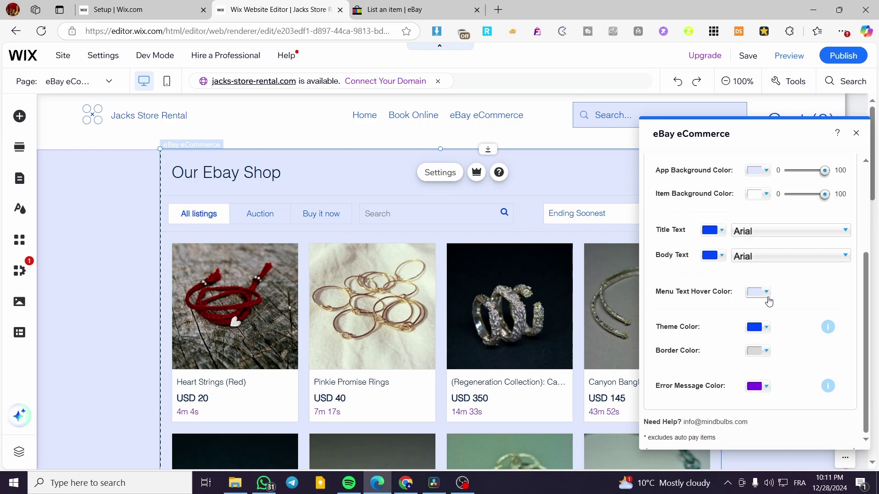
pyautogui.scroll(2, 742, 387)
pyautogui.scroll(1, 754, 384)
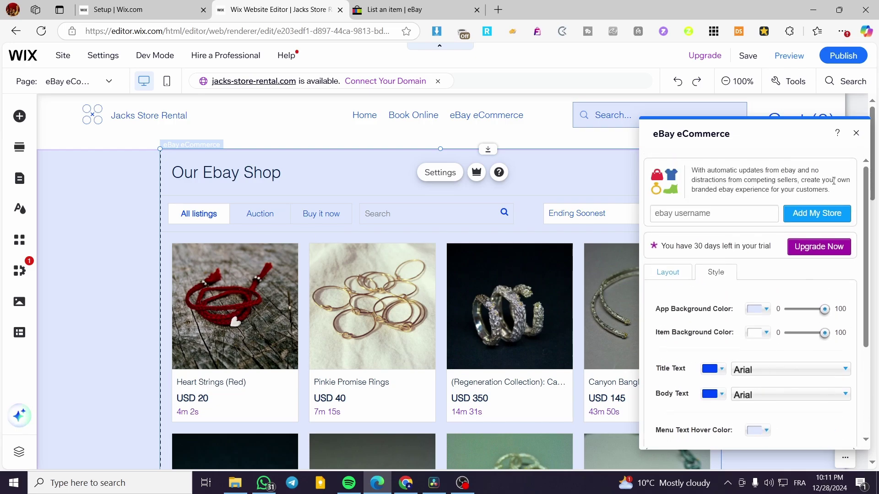
pyautogui.click(856, 133)
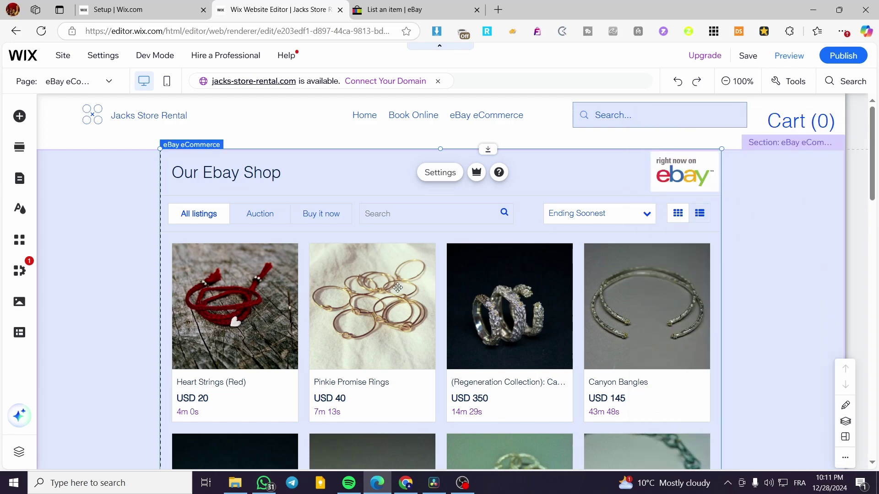
# Step: Select the eBay eCommerce section and look over its product listings on the page
pyautogui.click(488, 271)
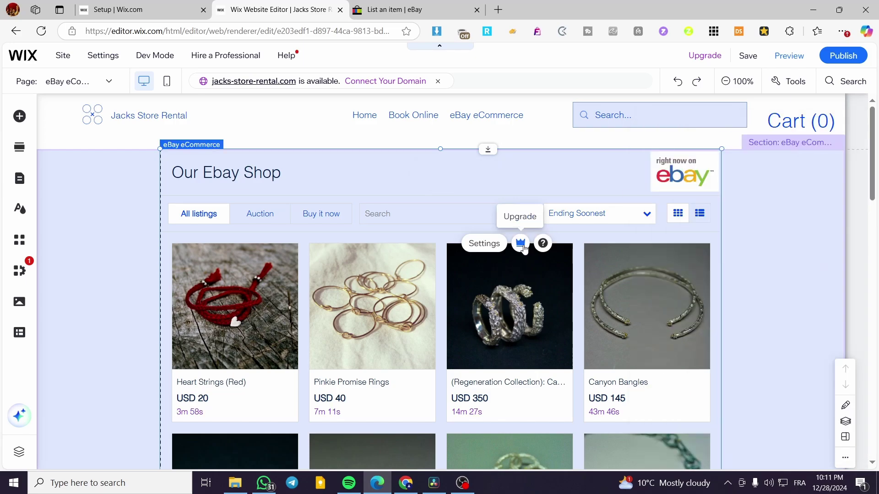
pyautogui.scroll(-4, 314, 347)
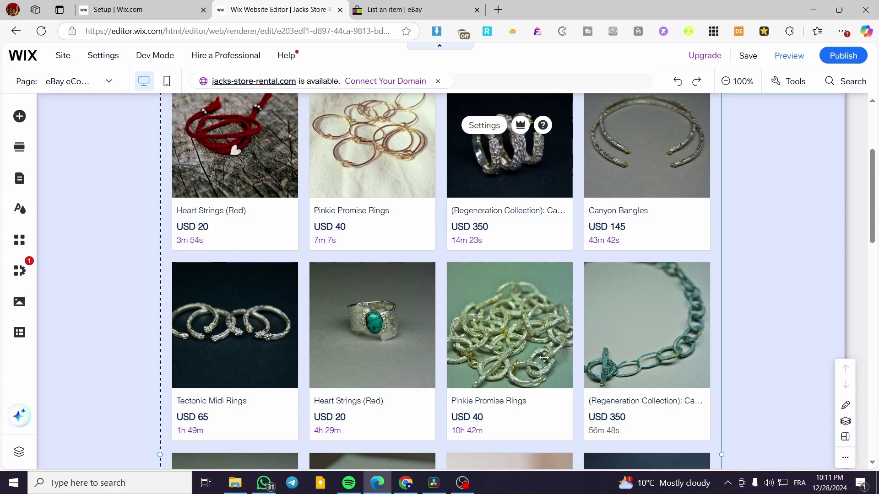
pyautogui.scroll(4, 359, 315)
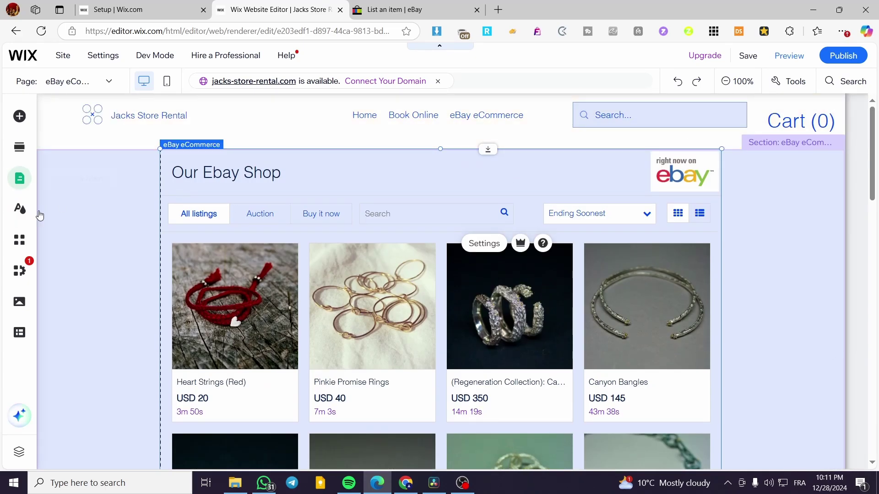
# Step: Check the eBay eCommerce page's name, menu visibility and homepage options in its page settings, and close them
pyautogui.click(20, 179)
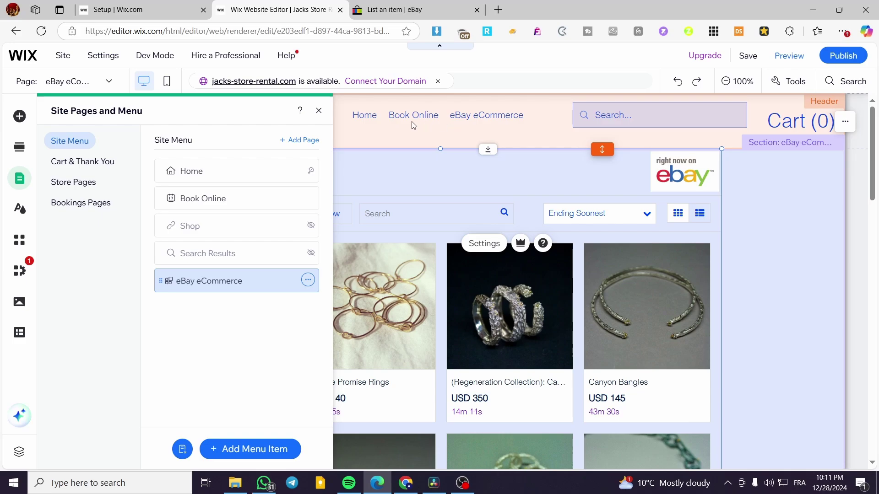
pyautogui.click(308, 280)
pyautogui.click(346, 282)
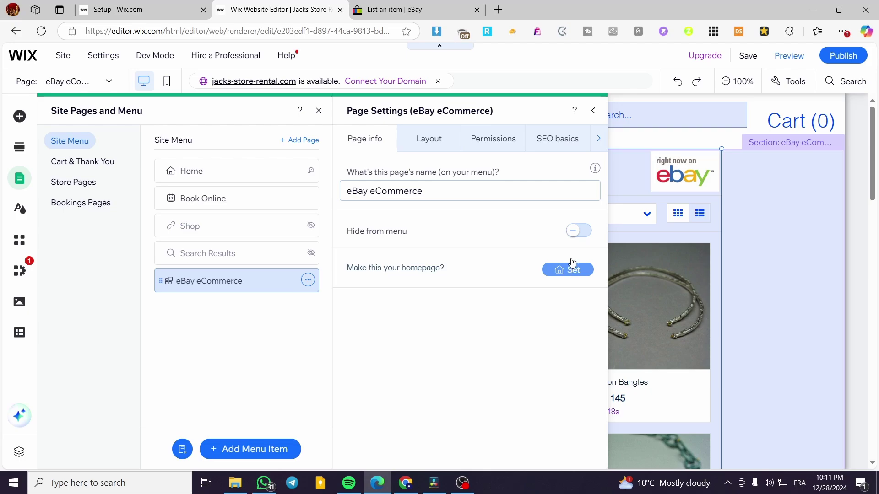
pyautogui.click(593, 111)
pyautogui.click(319, 110)
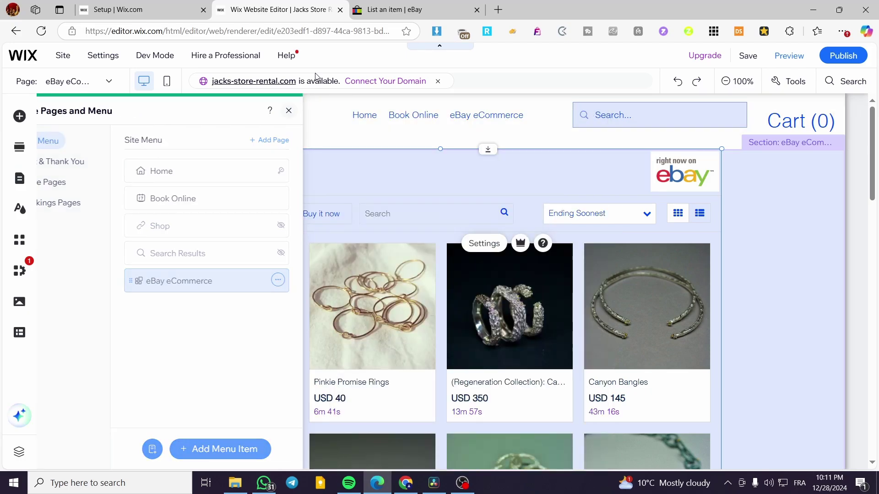
# Step: Switch to the eBay listing page and search for a product match for "watch"
pyautogui.click(405, 5)
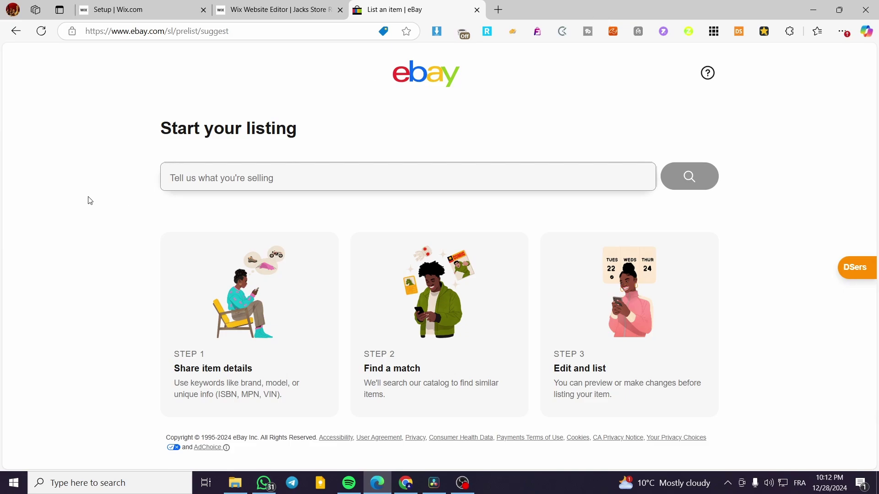
pyautogui.click(270, 190)
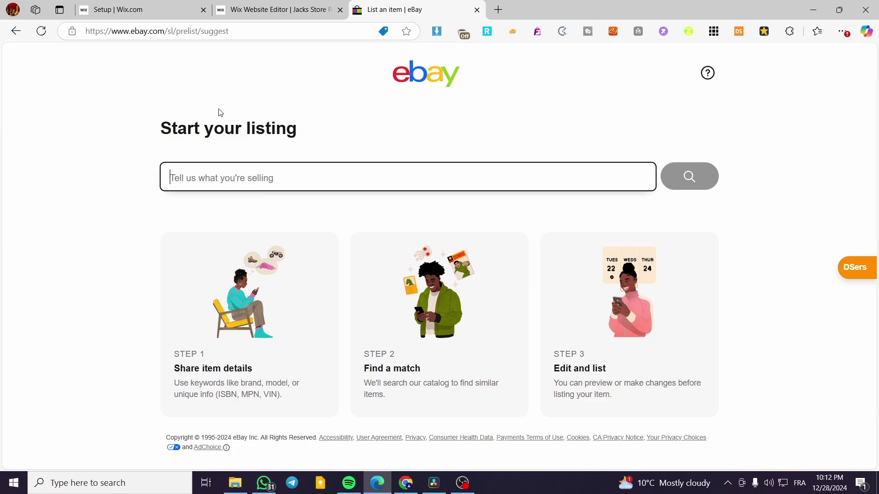
pyautogui.write('watch')
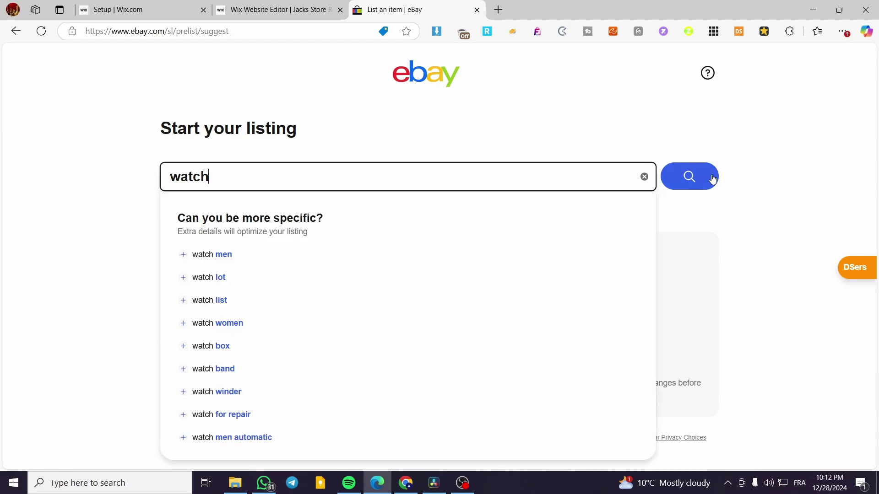
pyautogui.click(690, 177)
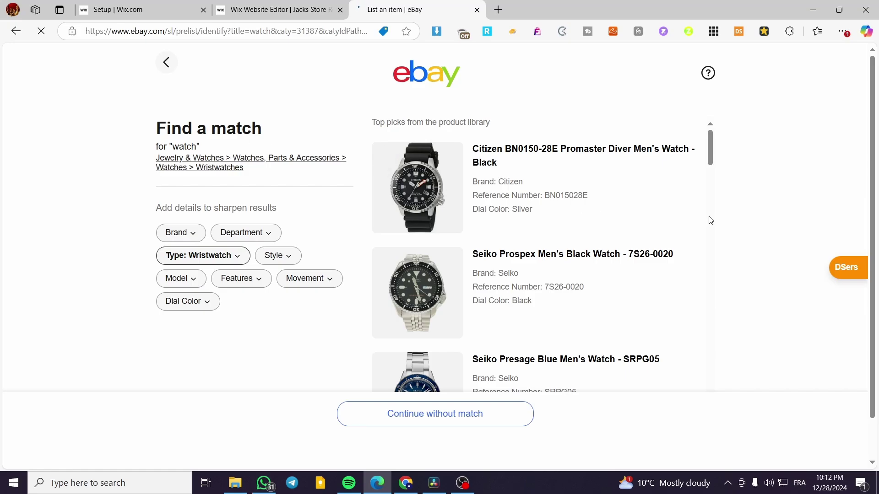
pyautogui.scroll(-2, 711, 220)
pyautogui.click(460, 414)
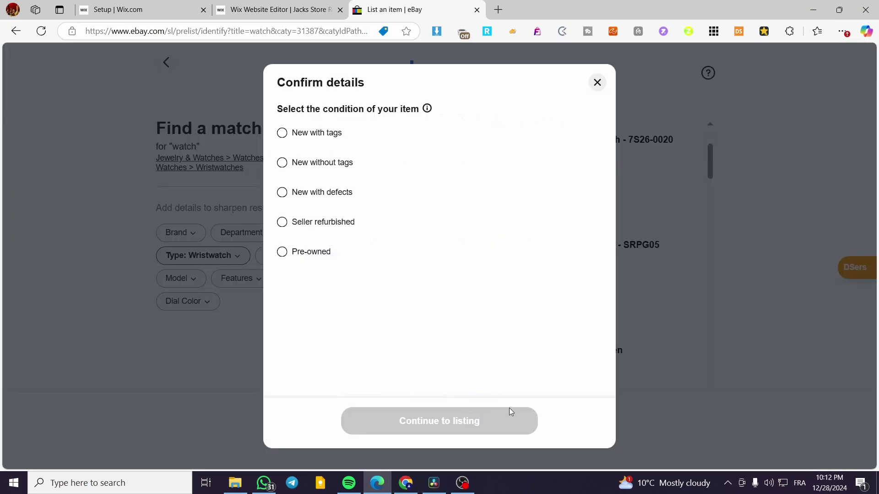
pyautogui.click(598, 83)
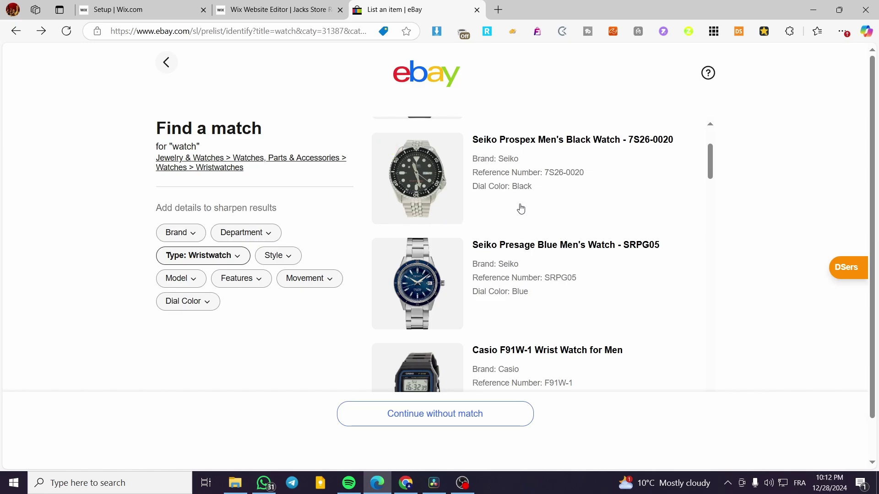
# Step: Try to continue the watch listing without a match, with the condition New with tags, and close the eBay page
pyautogui.moveTo(454, 286)
pyautogui.click(383, 414)
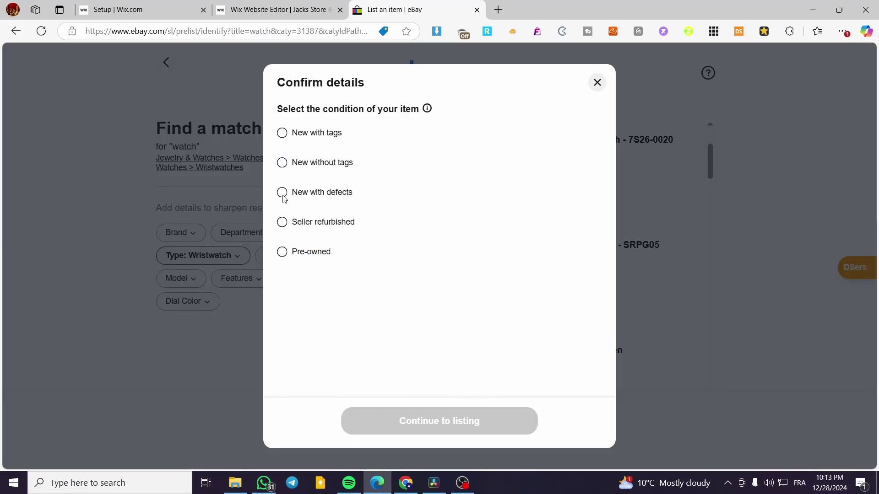
pyautogui.click(282, 133)
pyautogui.click(463, 430)
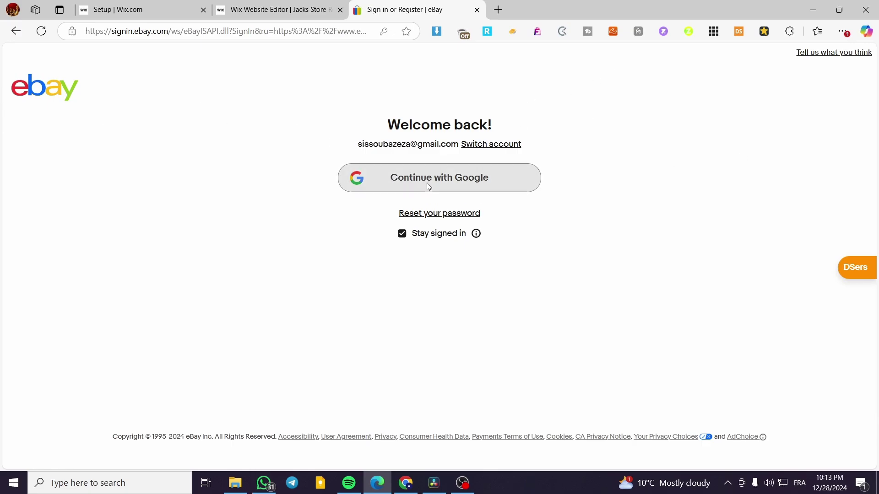
pyautogui.click(477, 10)
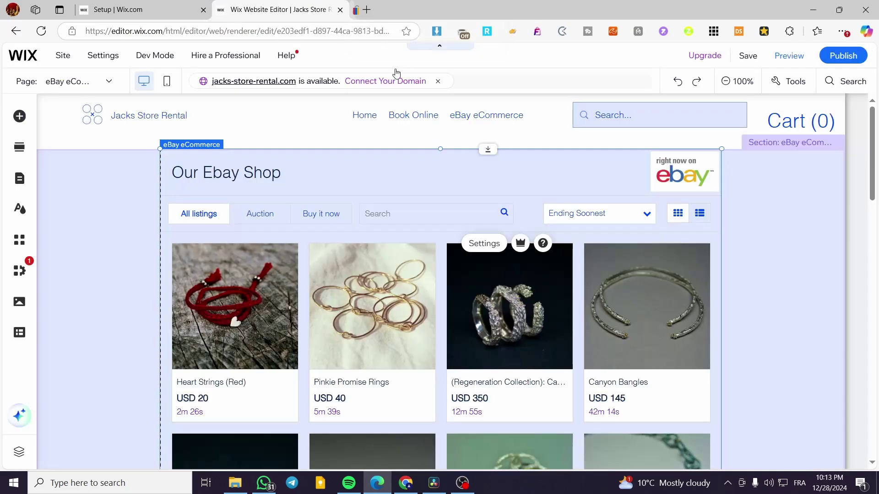
# Step: Try to add the store in the eBay eCommerce settings with the username left blank, and close the settings
pyautogui.scroll(-3, 596, 243)
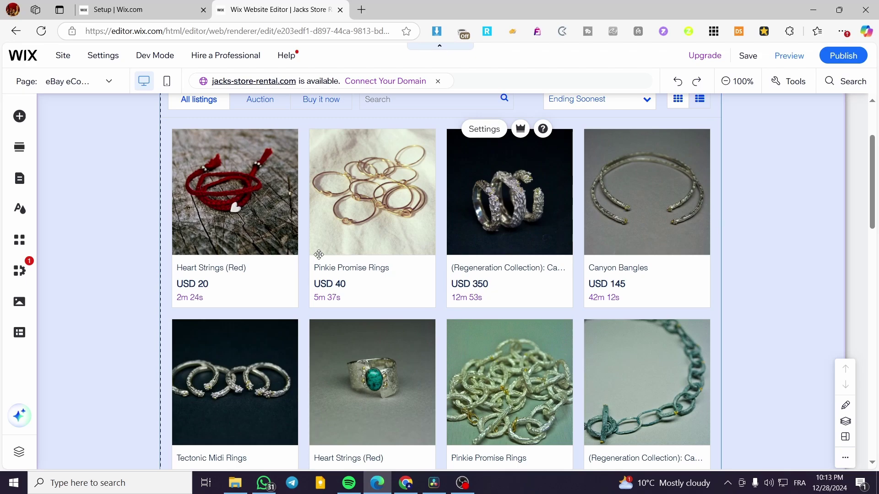
pyautogui.scroll(3, 507, 183)
pyautogui.click(502, 155)
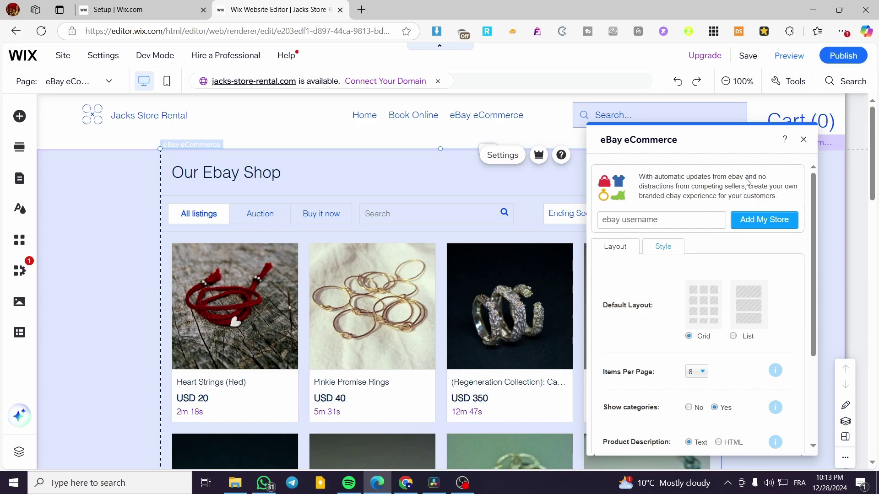
pyautogui.click(768, 222)
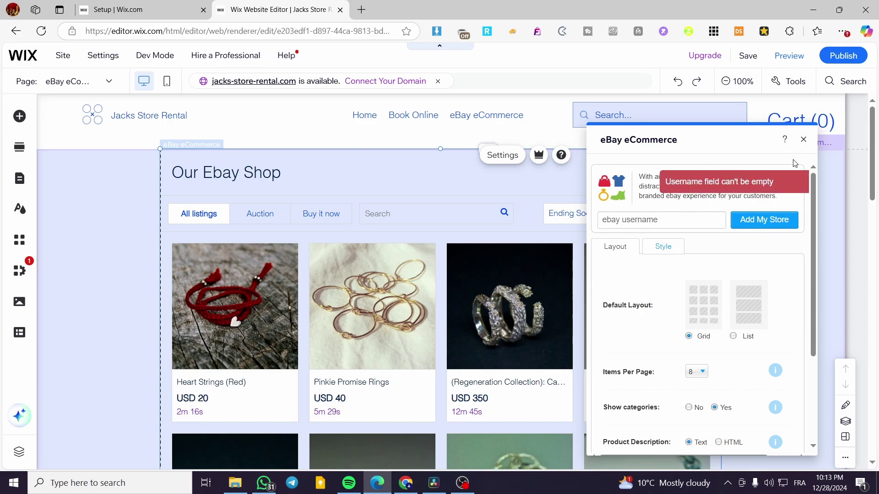
pyautogui.click(803, 139)
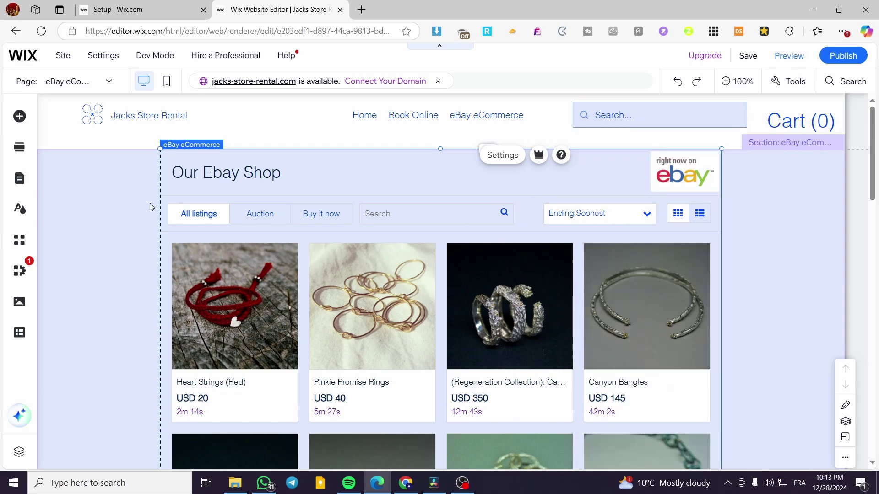